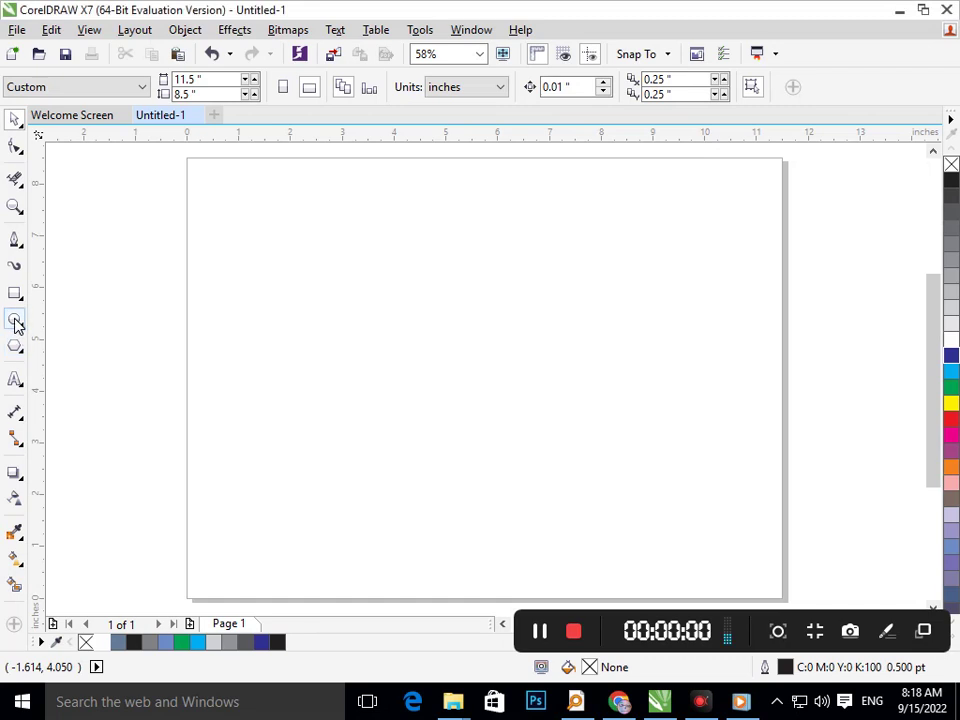
- Draw a circle with a smaller concentric copy inside, then nudge both up-left
click(14, 319)
mouse_move(396, 282)
mouse_down()
mouse_move(606, 472)
mouse_move(617, 492)
mouse_move(613, 508)
mouse_move(608, 501)
mouse_up()
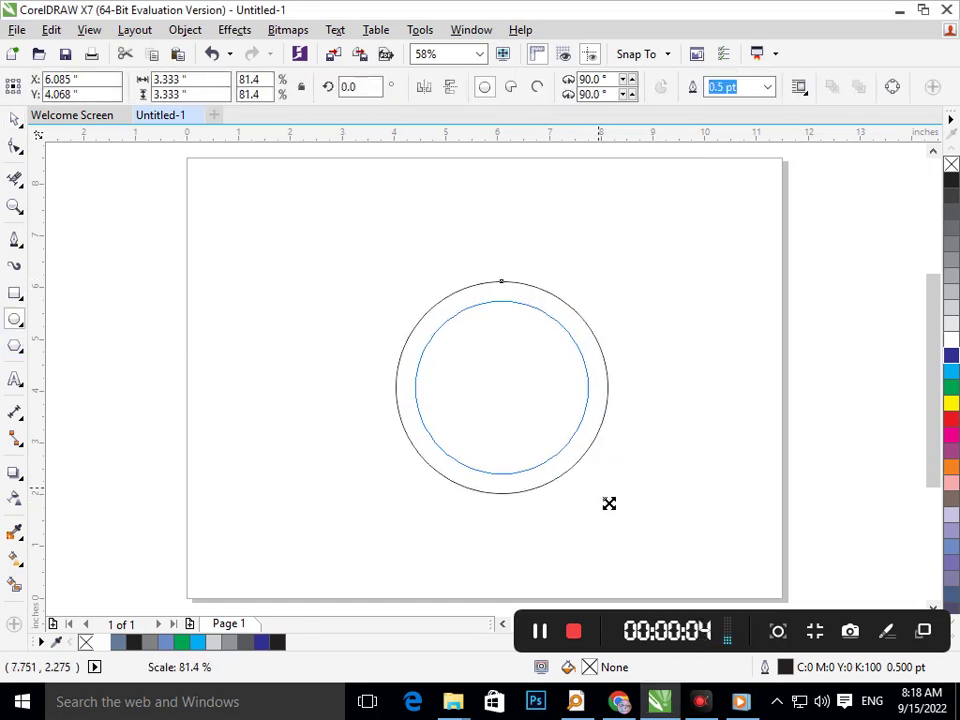
click(15, 120)
drag(304, 240, 754, 561)
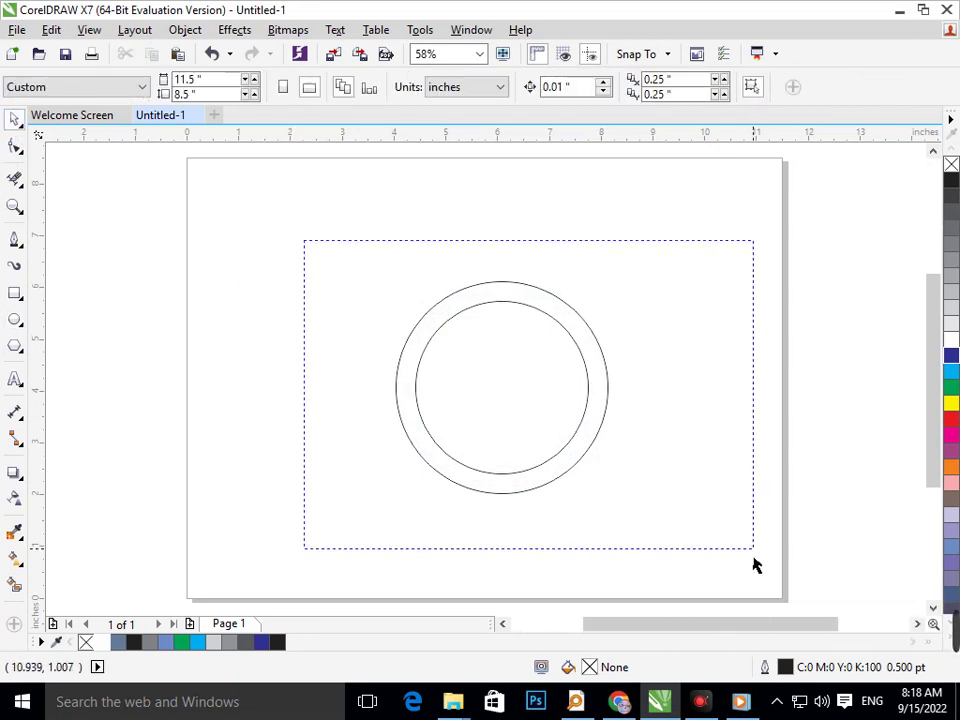
drag(553, 420, 520, 382)
click(564, 471)
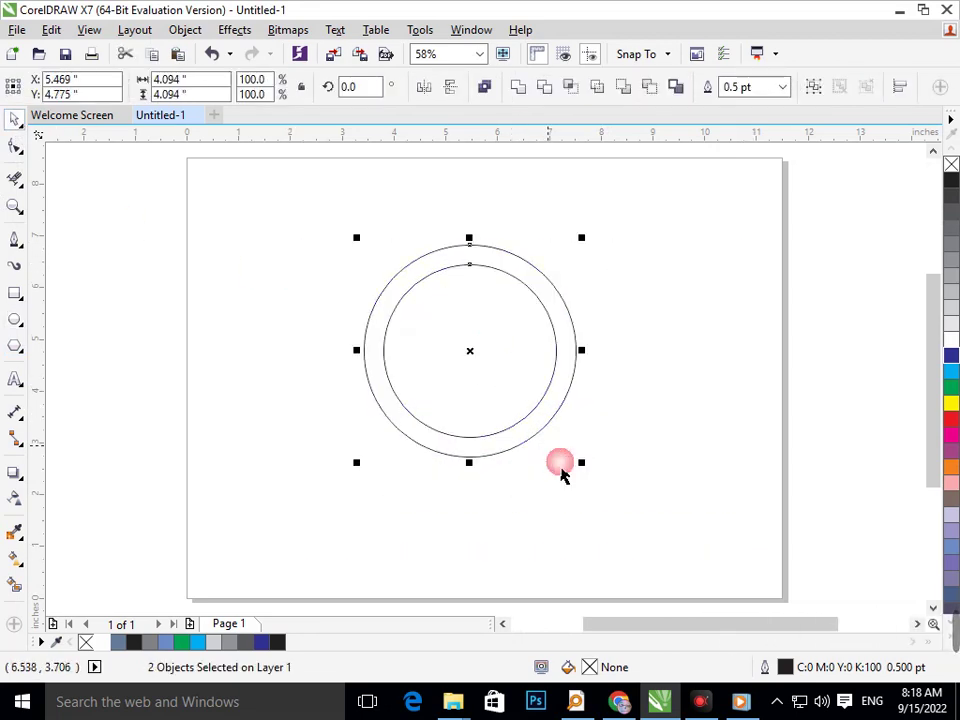
click(15, 346)
- Draw a six-sided polygon and centre it on the ring's inner circle
mouse_move(194, 290)
mouse_down()
mouse_move(331, 456)
mouse_move(304, 431)
mouse_up()
text(6)
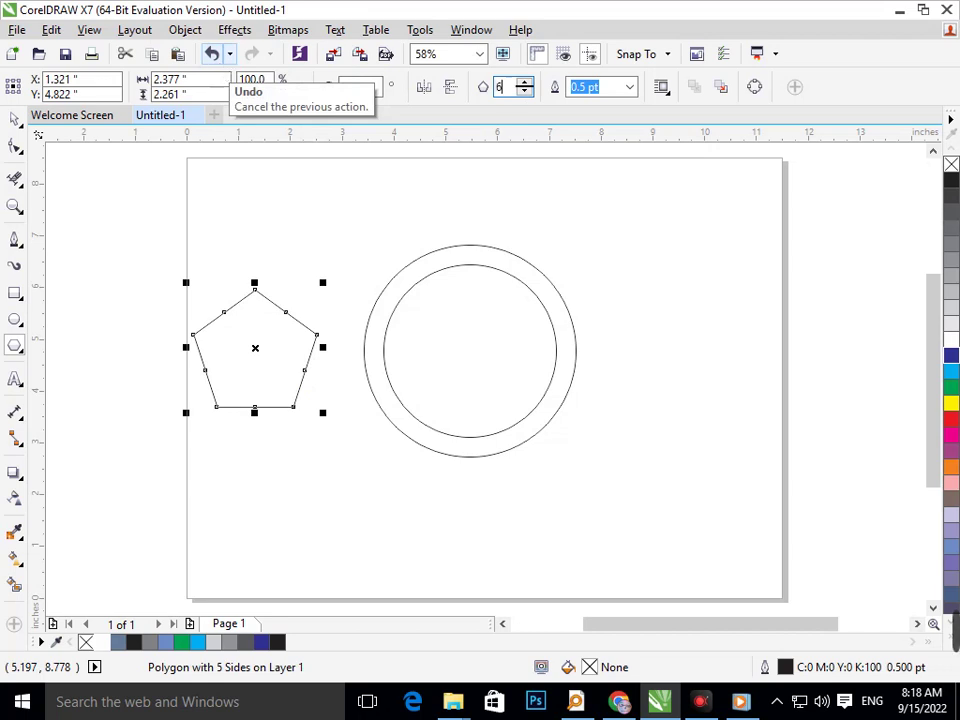
key(Return)
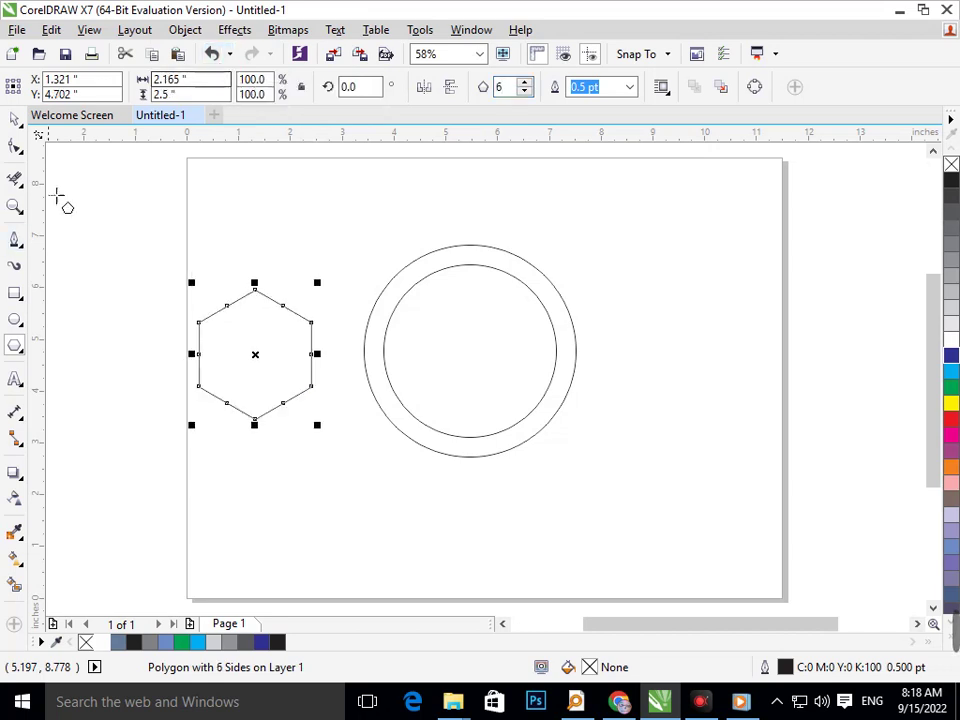
click(15, 119)
drag(246, 382, 456, 391)
shift+click(436, 433)
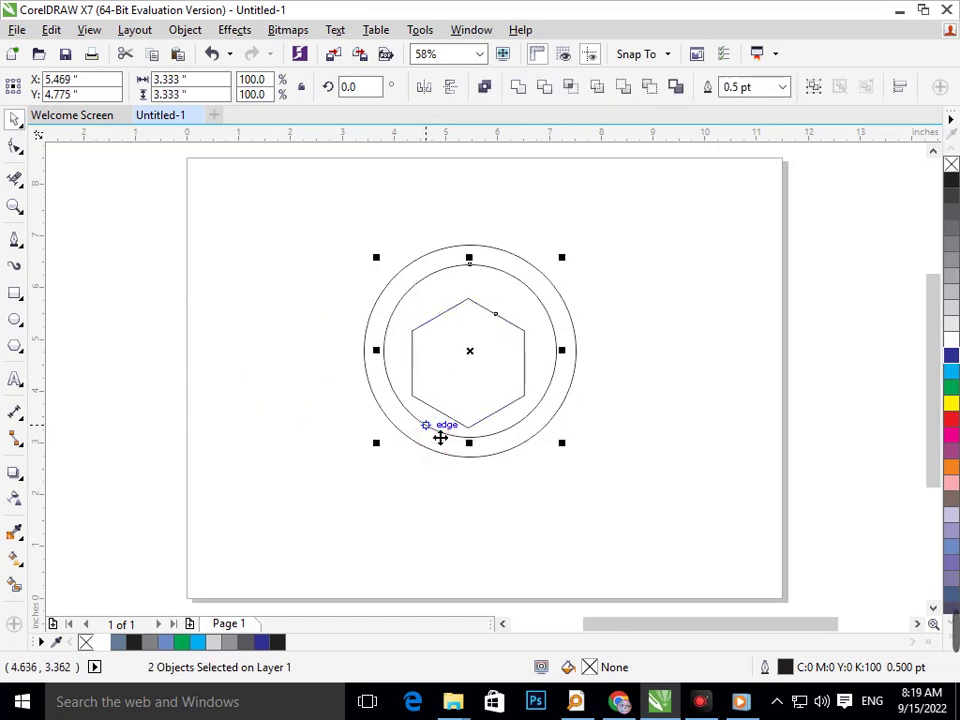
click(473, 358)
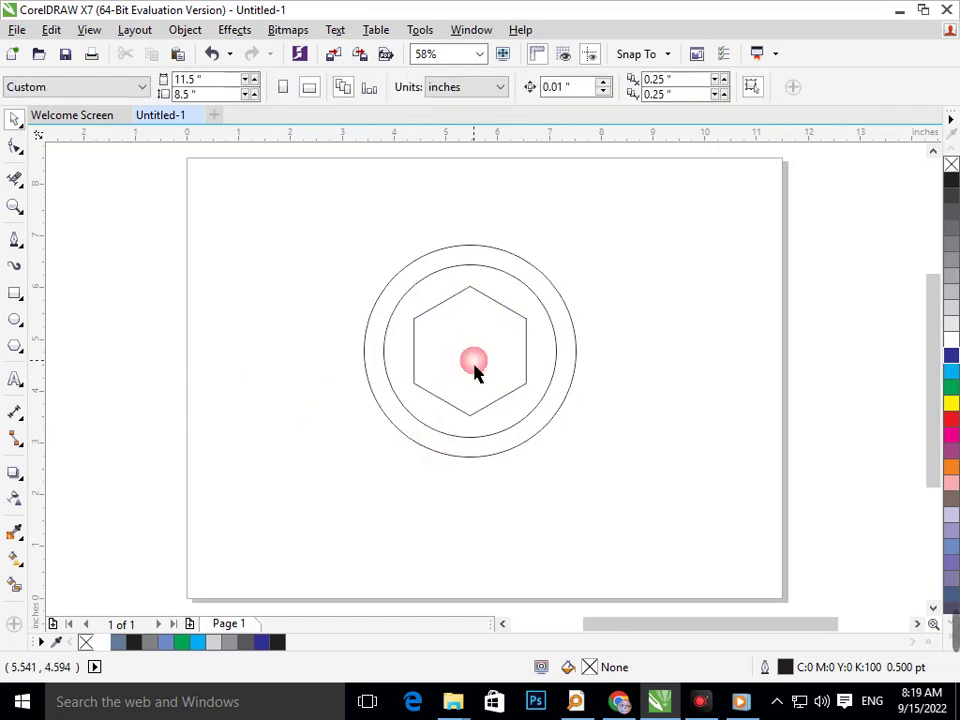
click(492, 423)
- Place a duplicate of the hexagon just below the original
drag(482, 430, 481, 487)
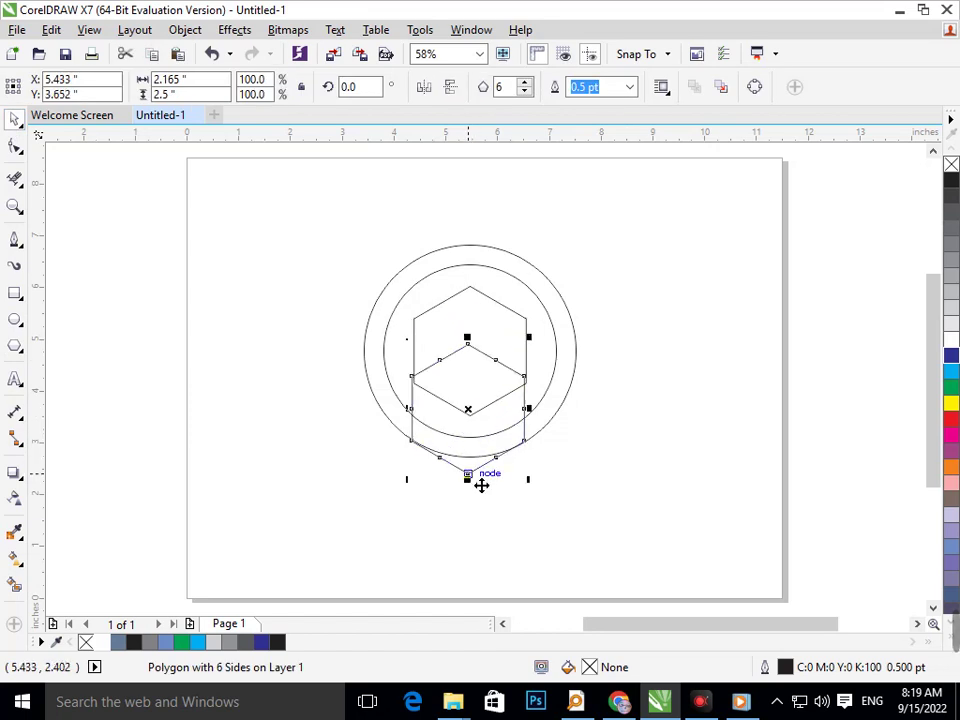
drag(481, 487, 480, 482)
click(467, 454)
scroll(422, 461, up, 5)
scroll(668, 418, down, 5)
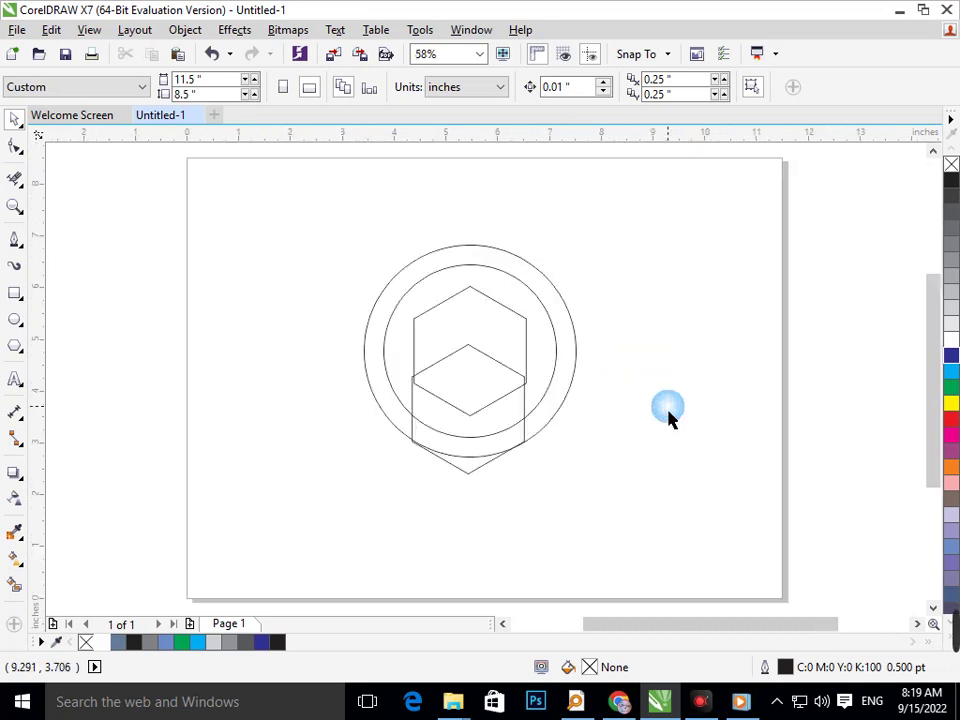
scroll(441, 476, up, 4)
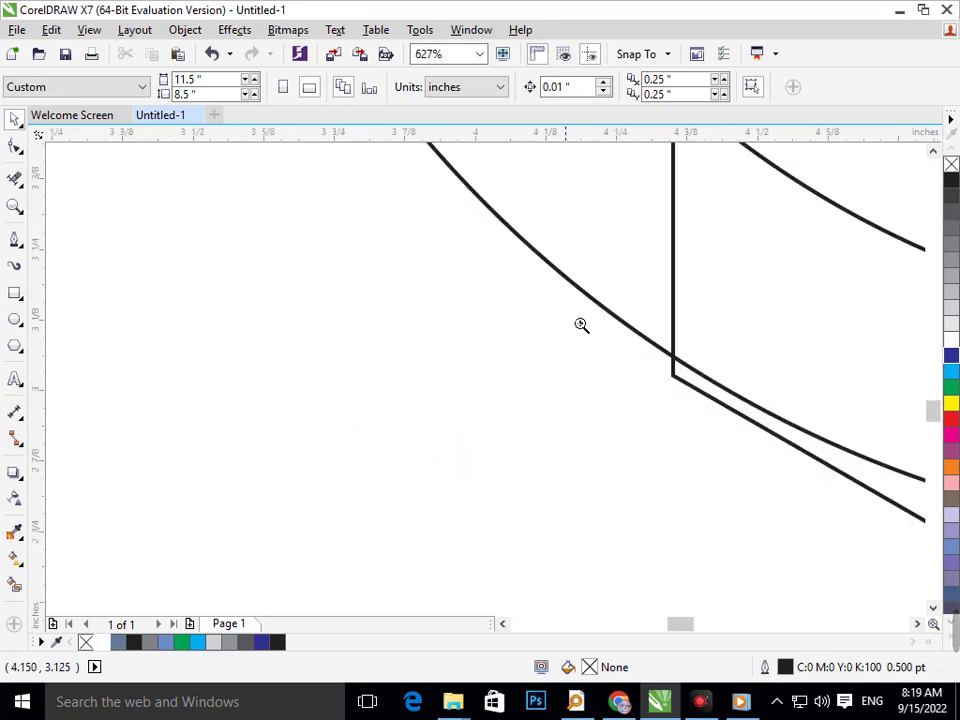
scroll(681, 379, down, 4)
scroll(461, 463, up, 3)
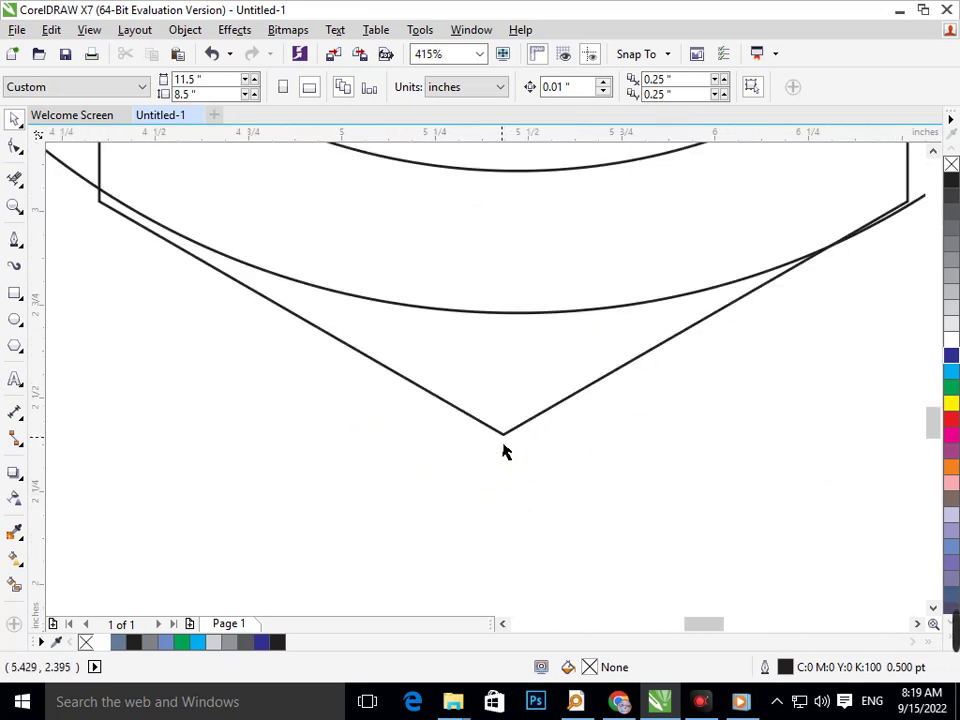
- Resize the lower hexagon copy vertically, squashing then slightly stretching it
click(507, 441)
click(506, 446)
click(506, 446)
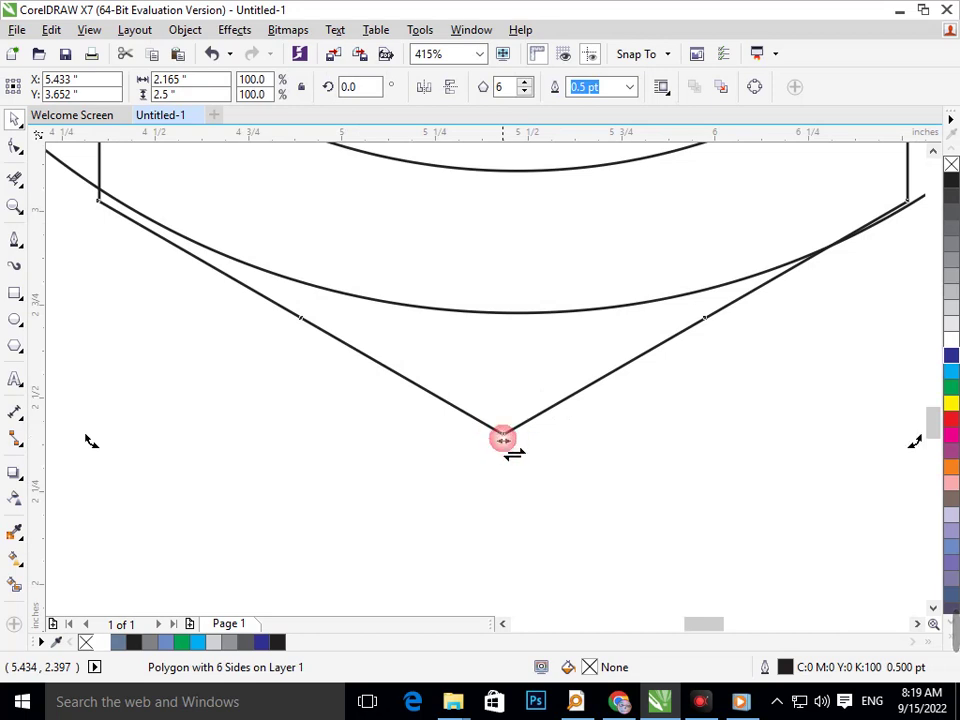
click(514, 441)
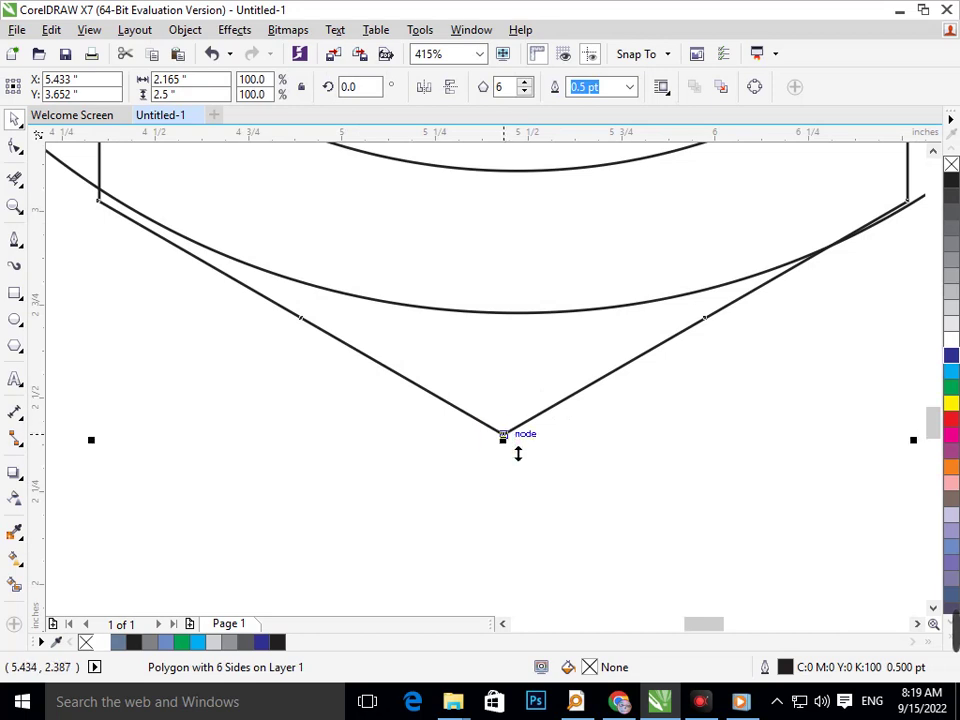
drag(518, 453, 518, 436)
key(shift+F4)
click(605, 497)
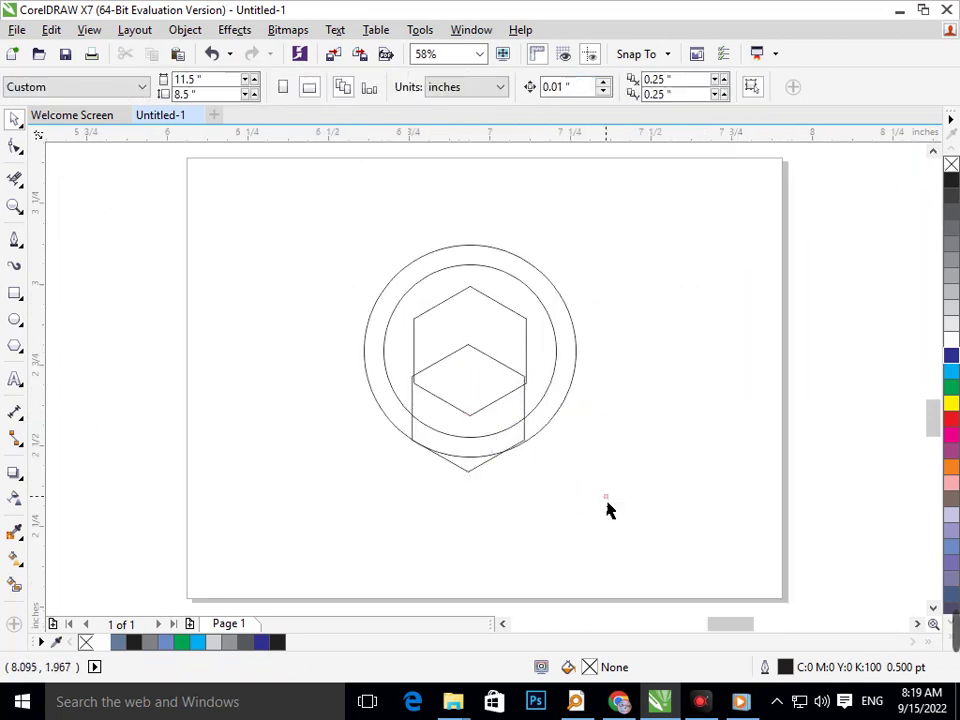
scroll(472, 482, up, 2)
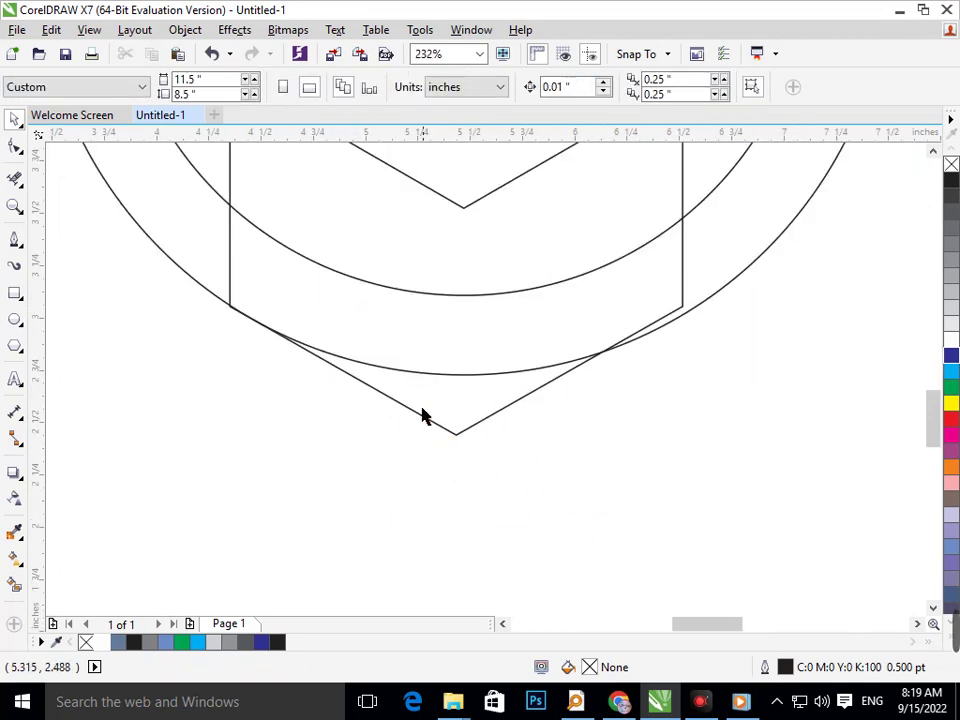
click(459, 445)
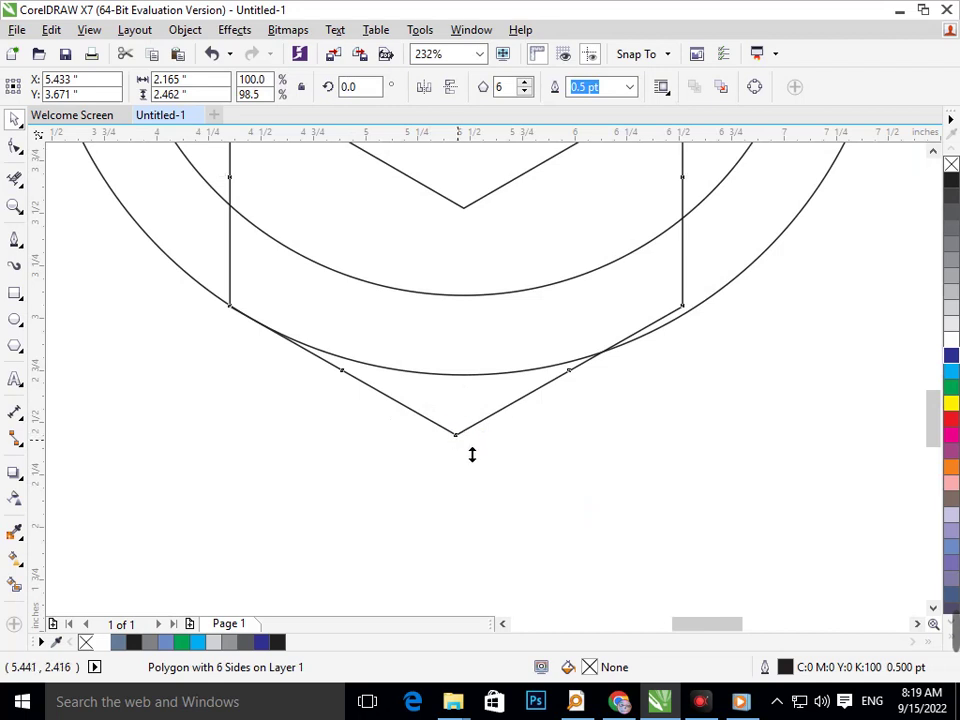
drag(471, 452, 467, 462)
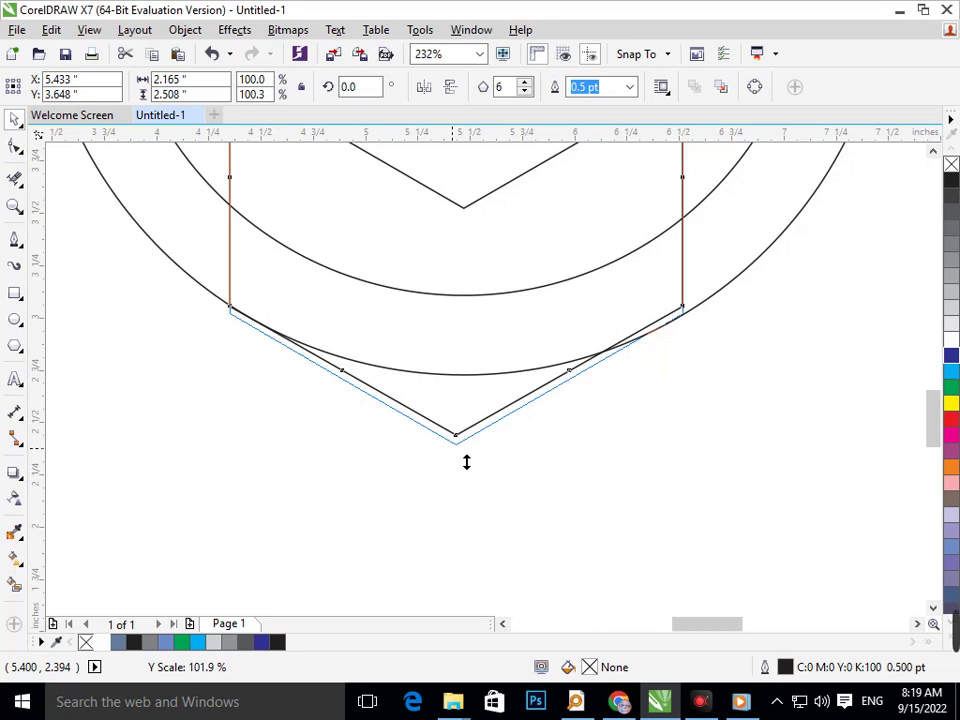
drag(466, 462, 466, 460)
key(shift+F4)
click(550, 405)
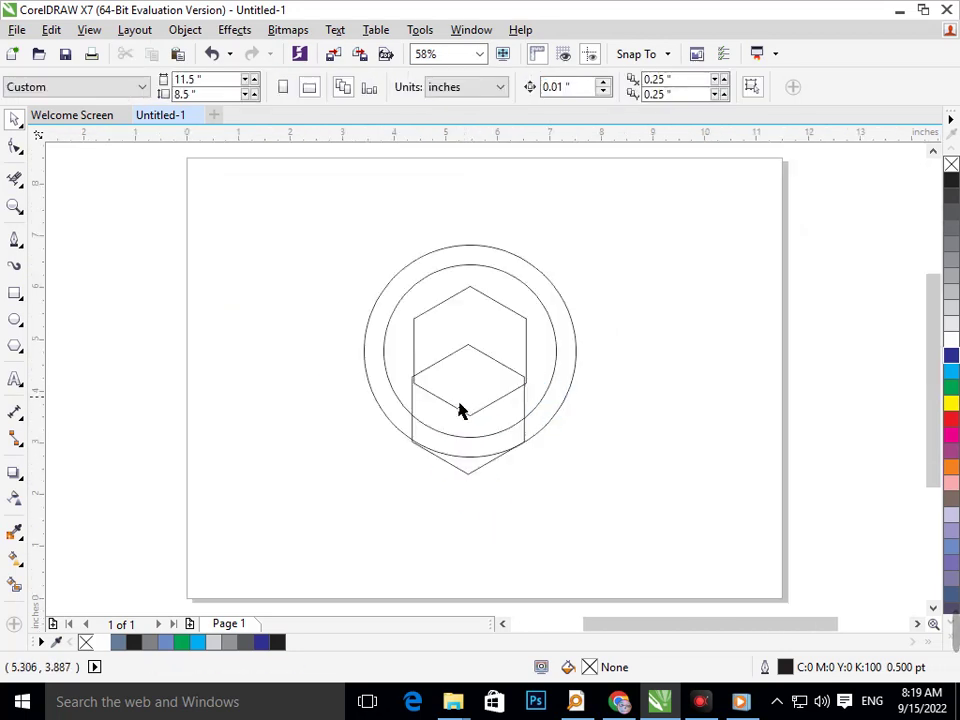
- Delete the duplicate hexagon and stretch the original down to about 158% height
click(479, 393)
key(Delete)
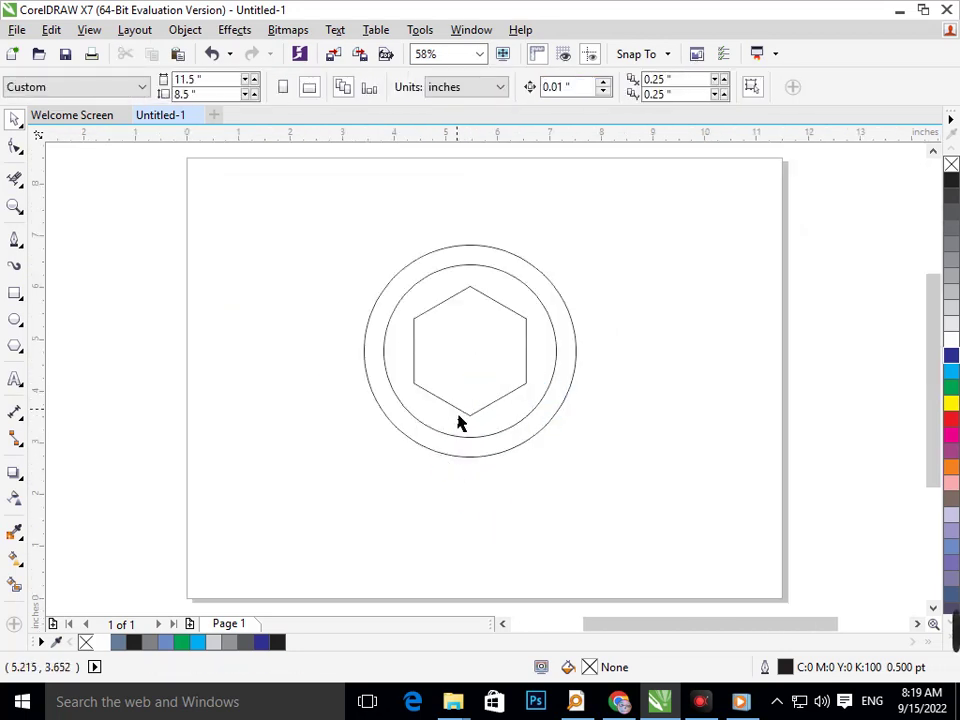
click(469, 420)
drag(484, 437, 484, 509)
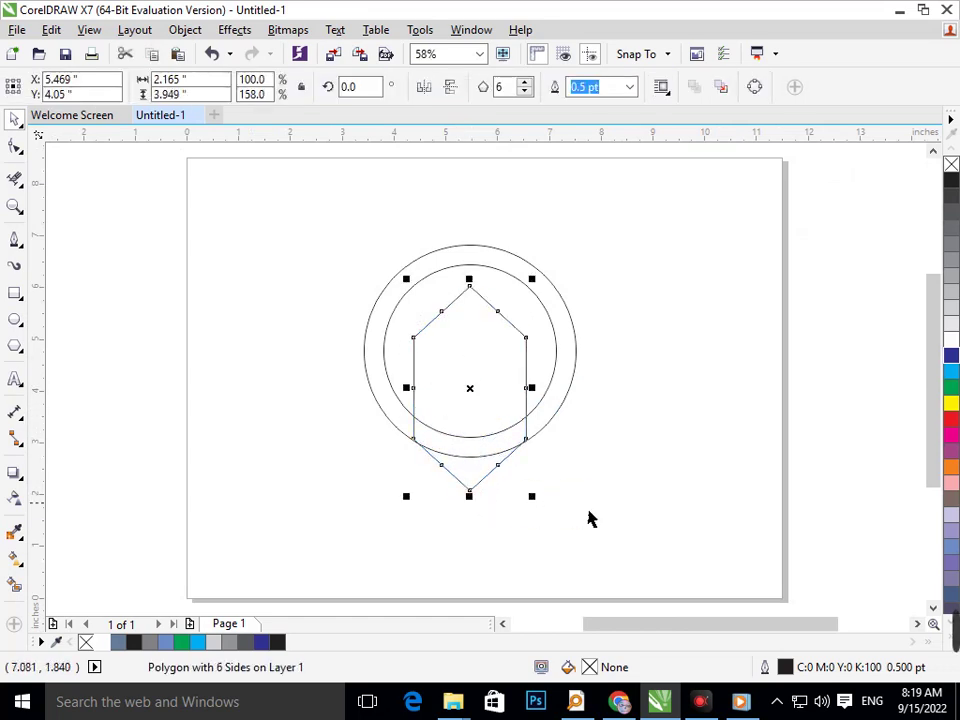
click(589, 516)
- Draw a vertical line inside the stretched hexagon and move it right of centre
click(15, 242)
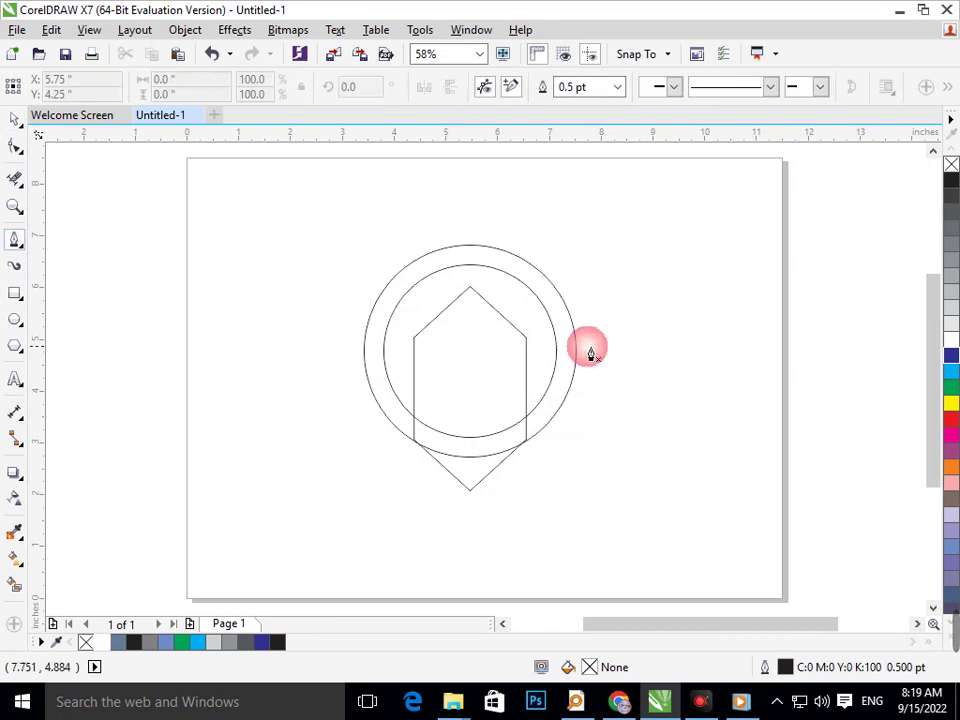
click(445, 317)
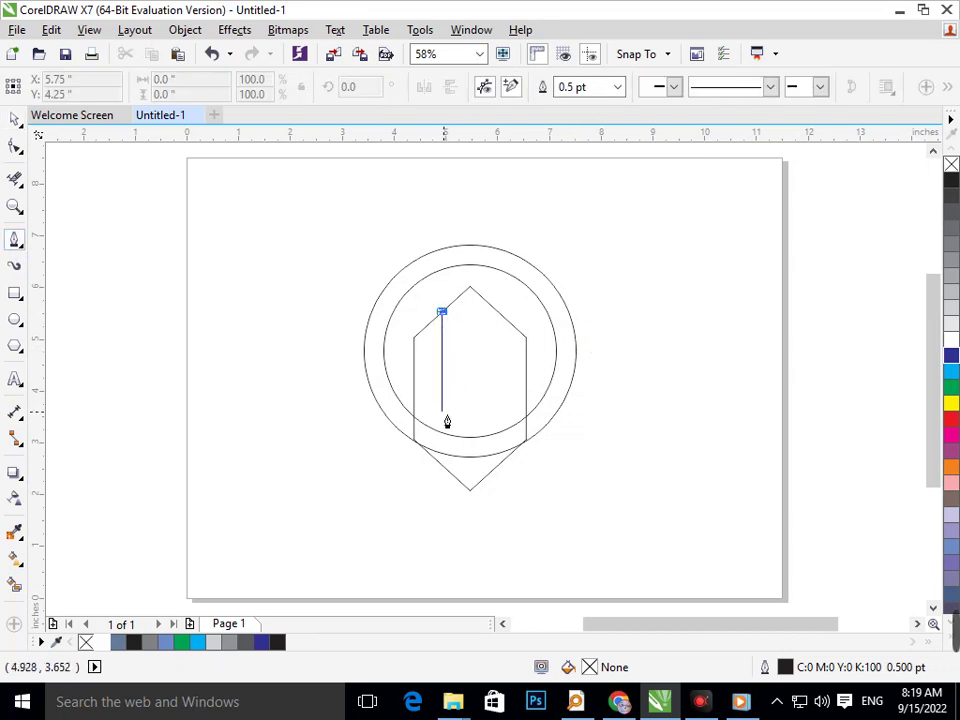
double_click(445, 460)
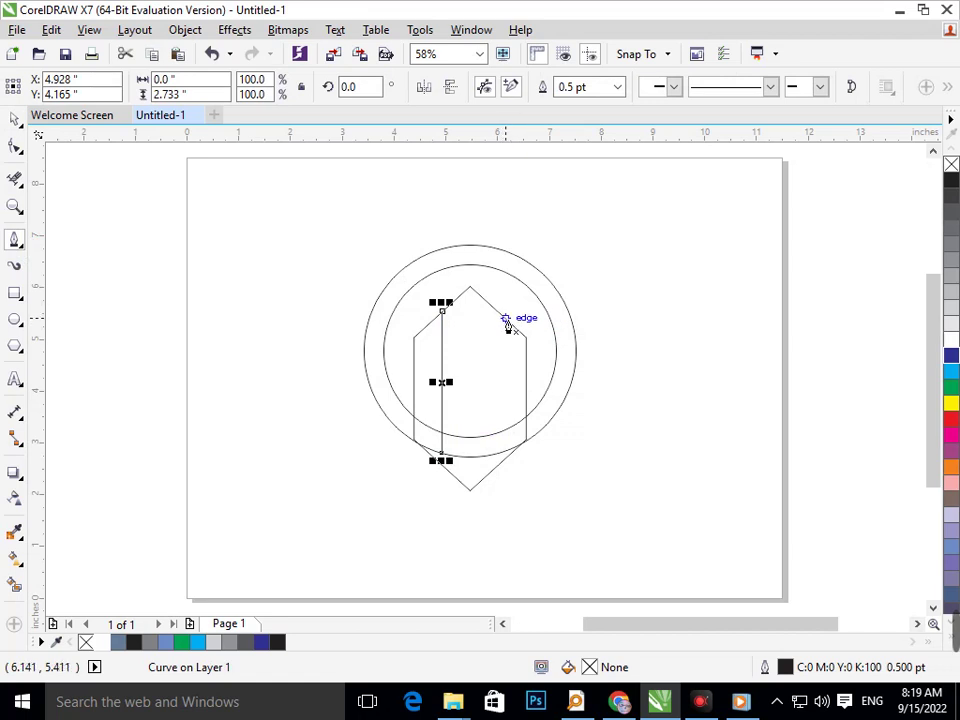
click(15, 122)
click(407, 392)
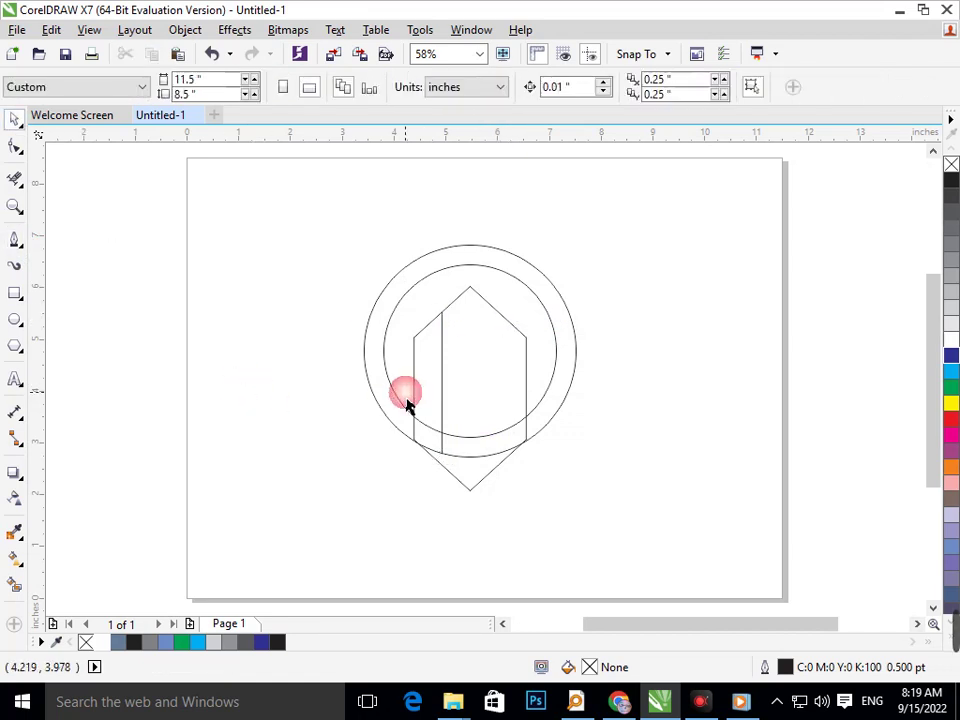
mouse_move(443, 416)
mouse_down()
mouse_move(518, 414)
mouse_move(545, 472)
mouse_up()
click(550, 508)
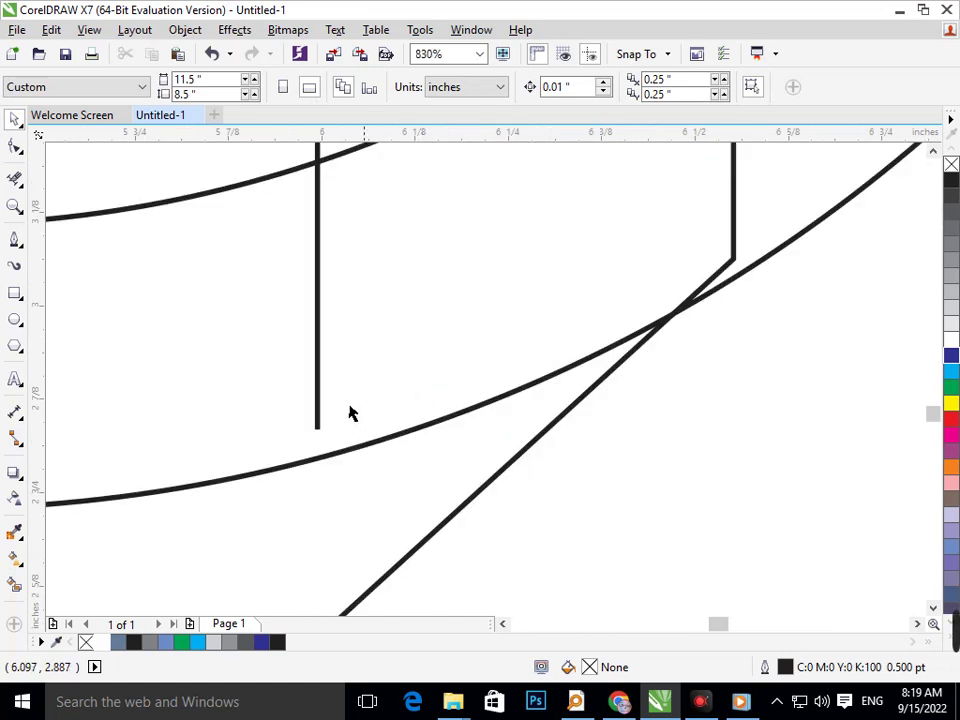
- Lengthen the right vertical line to 101.6% so its bottom meets the curve
click(313, 426)
drag(318, 438, 345, 515)
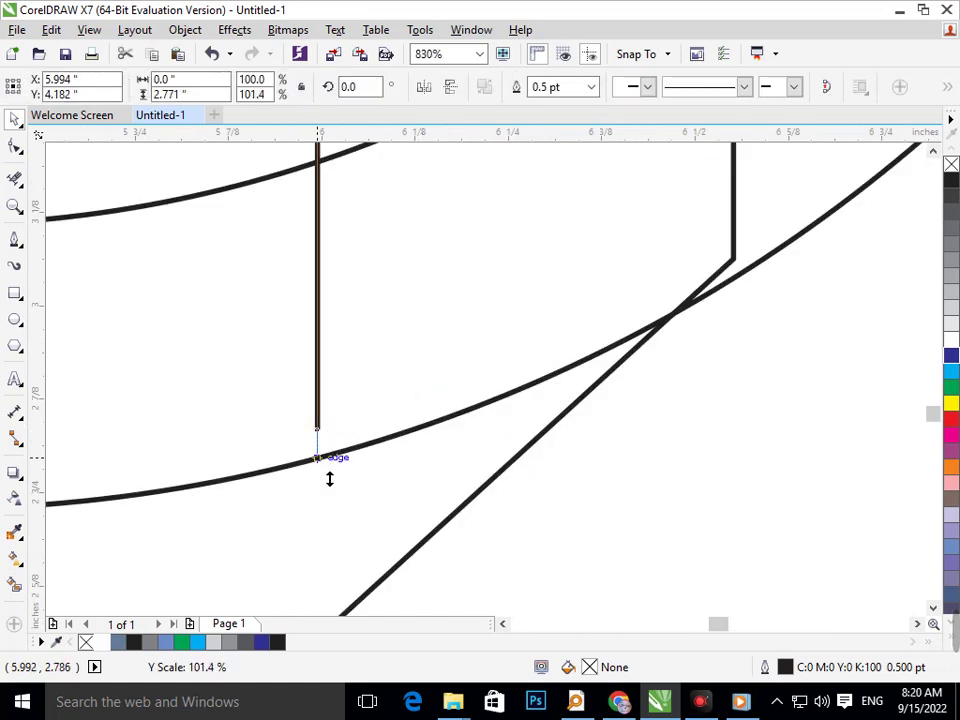
key(F3)
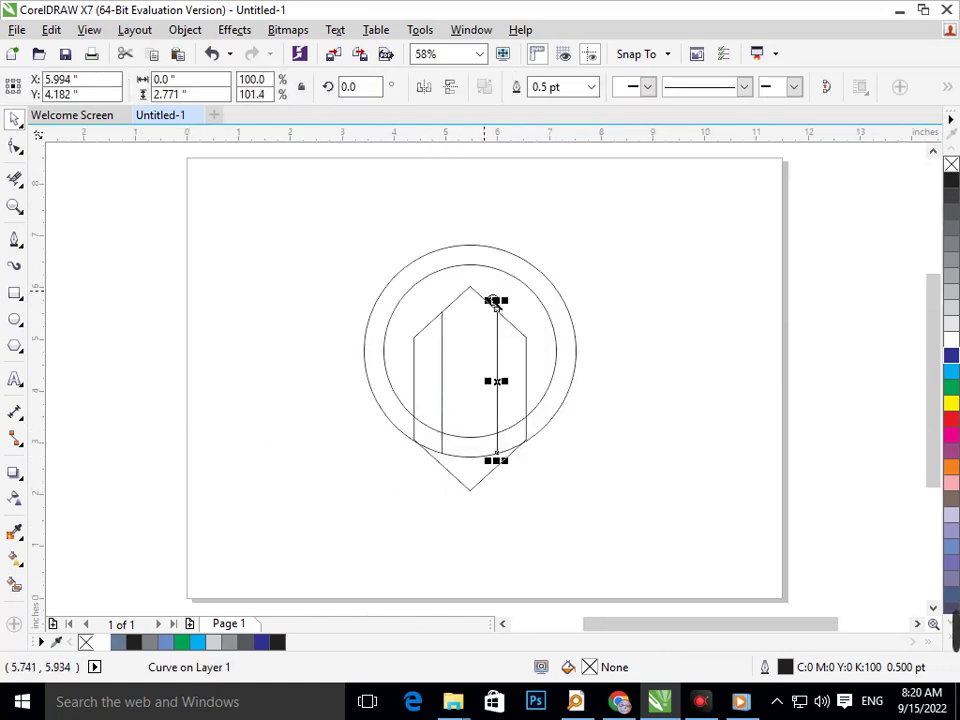
scroll(496, 305, up, 3)
key(F3)
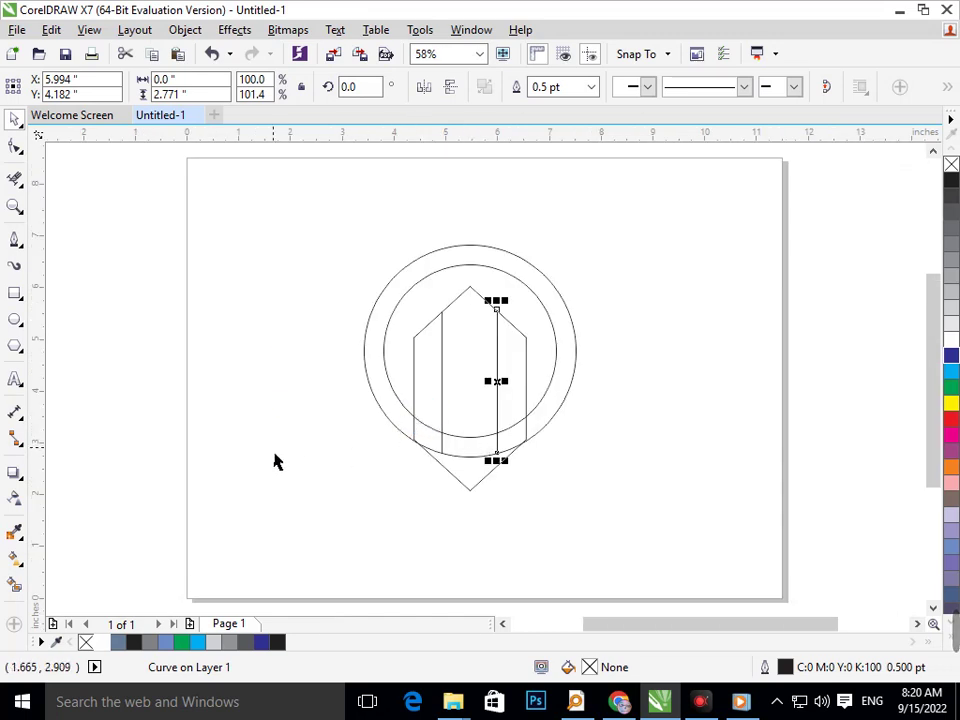
scroll(498, 444, up, 4)
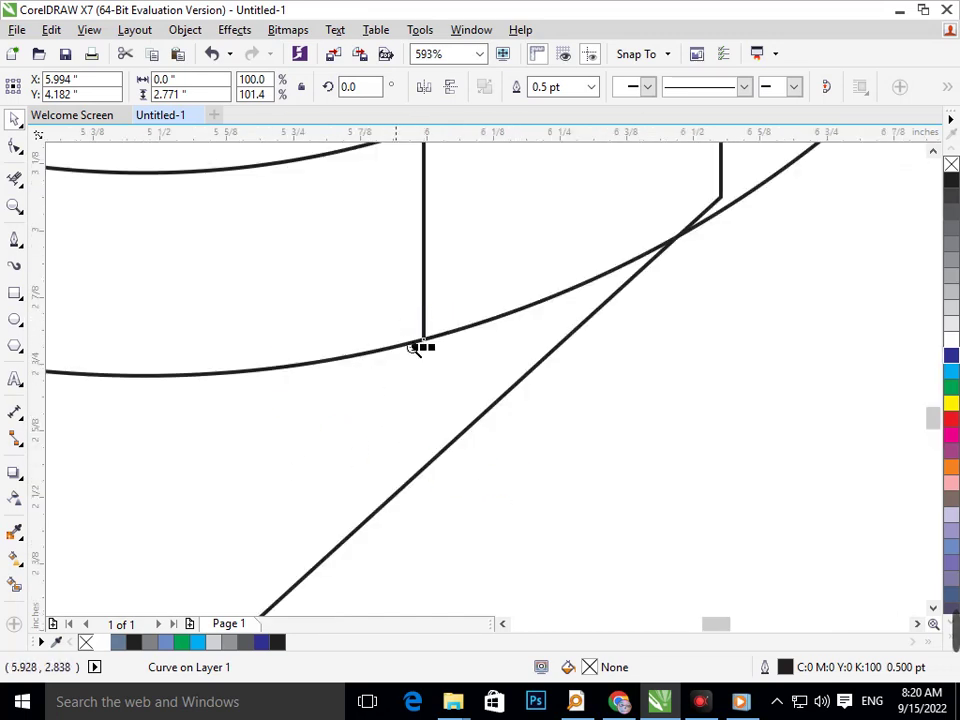
scroll(415, 348, up, 4)
drag(358, 237, 360, 262)
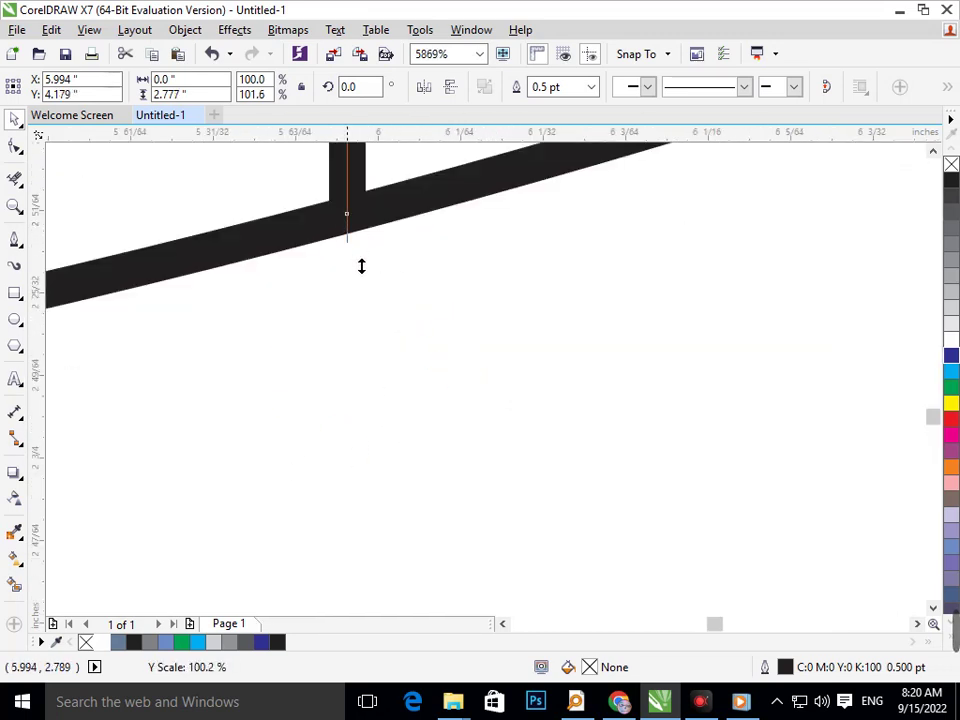
key(F3)
- Zoom back out and reframe the view closely on the logo
key(F3)
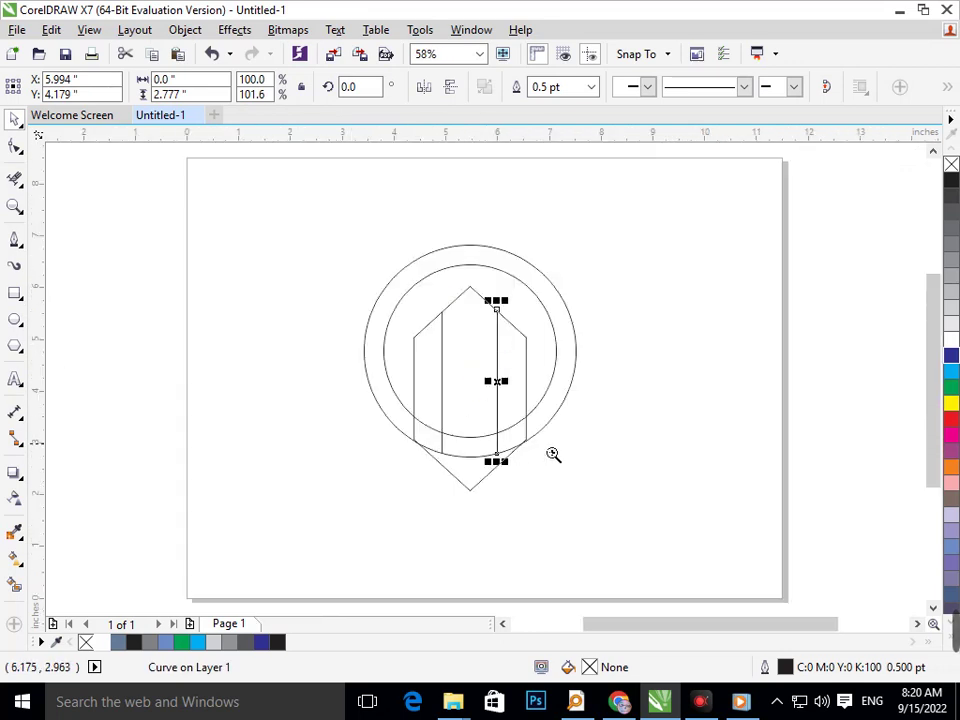
click(257, 356)
key(F3)
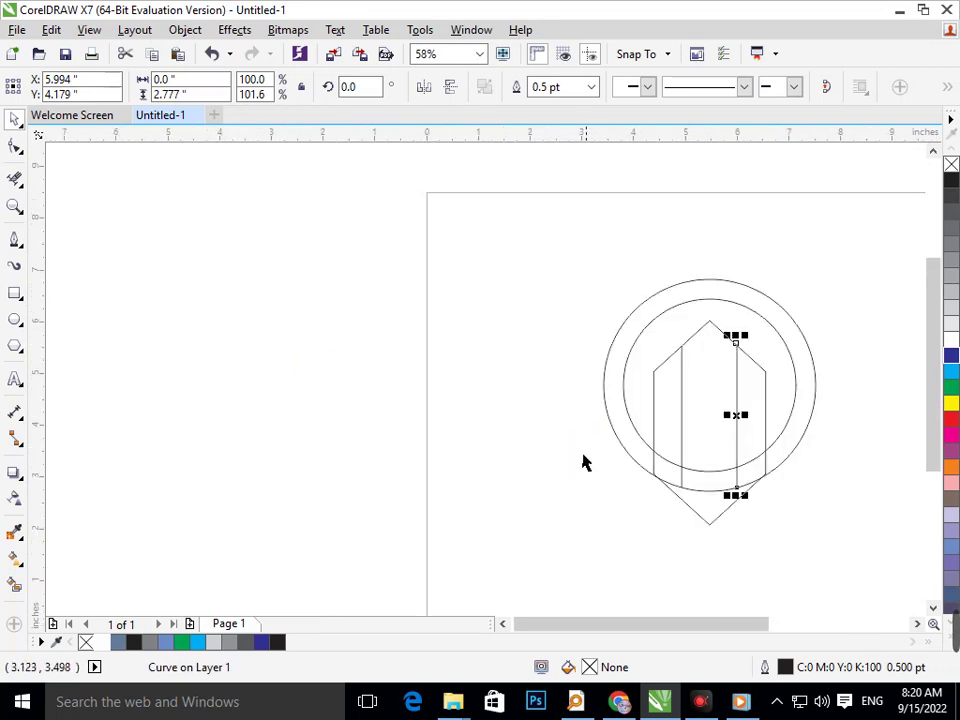
mouse_move(578, 271)
mouse_down()
mouse_move(849, 540)
mouse_move(857, 560)
mouse_up()
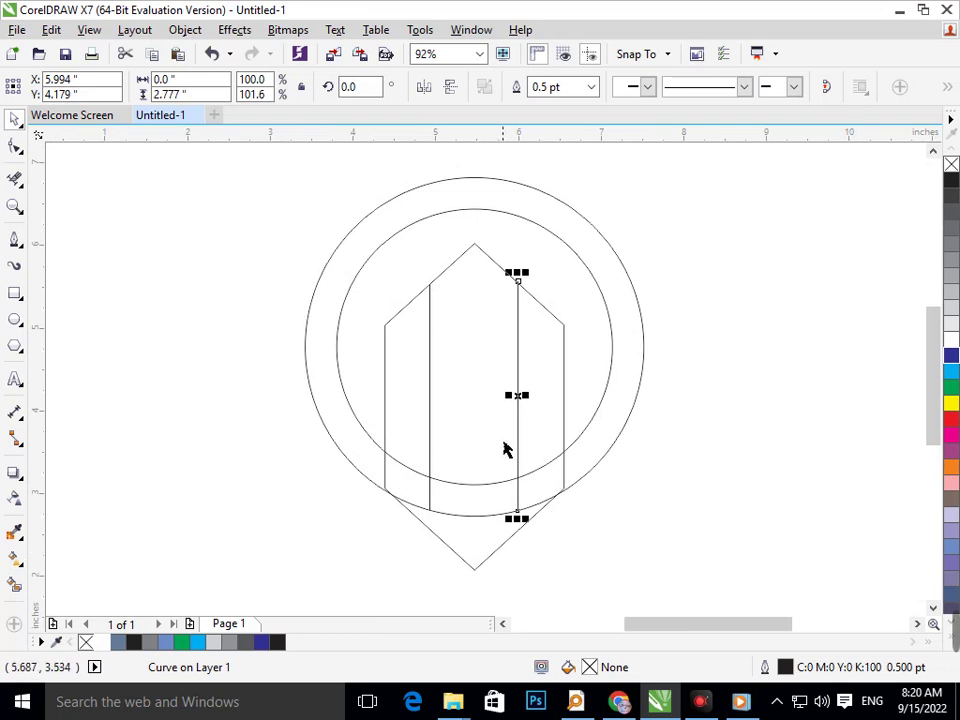
key(F3)
key(F3)
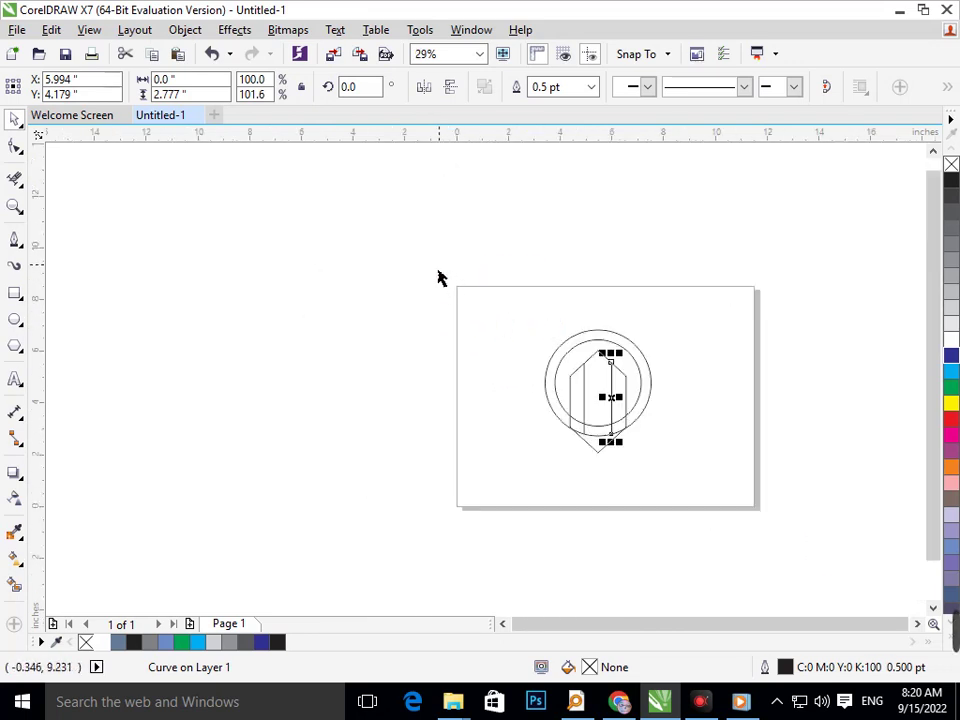
mouse_move(434, 266)
mouse_down()
mouse_move(623, 461)
mouse_move(793, 546)
mouse_up()
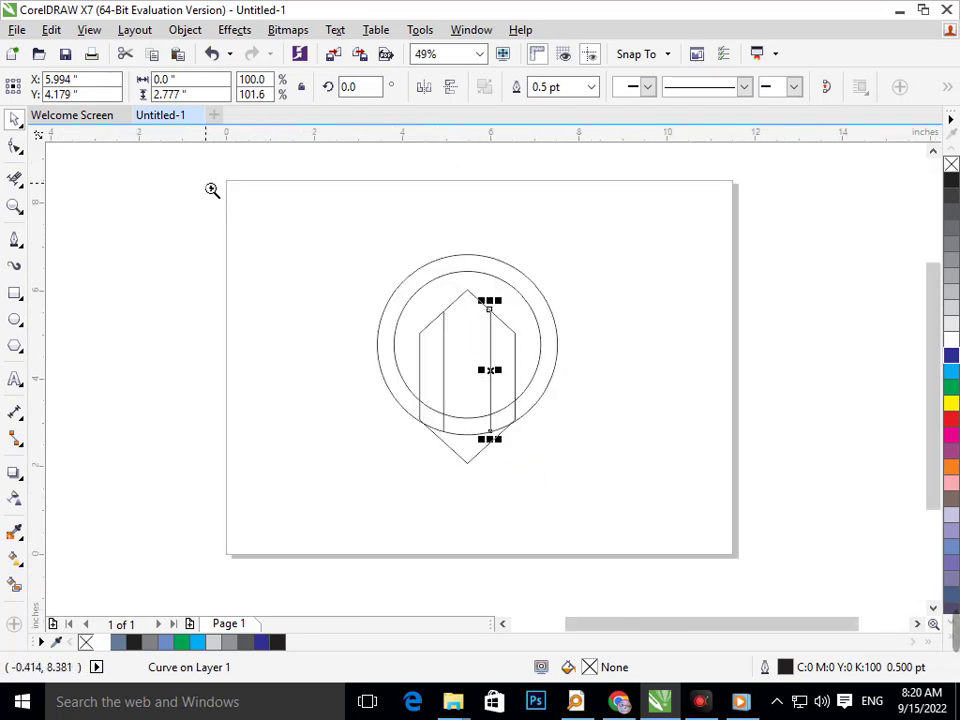
drag(212, 190, 789, 617)
drag(291, 180, 607, 454)
- Draw a vertical centre line from the pencil's tip to its base with a 24 pt outline
click(13, 242)
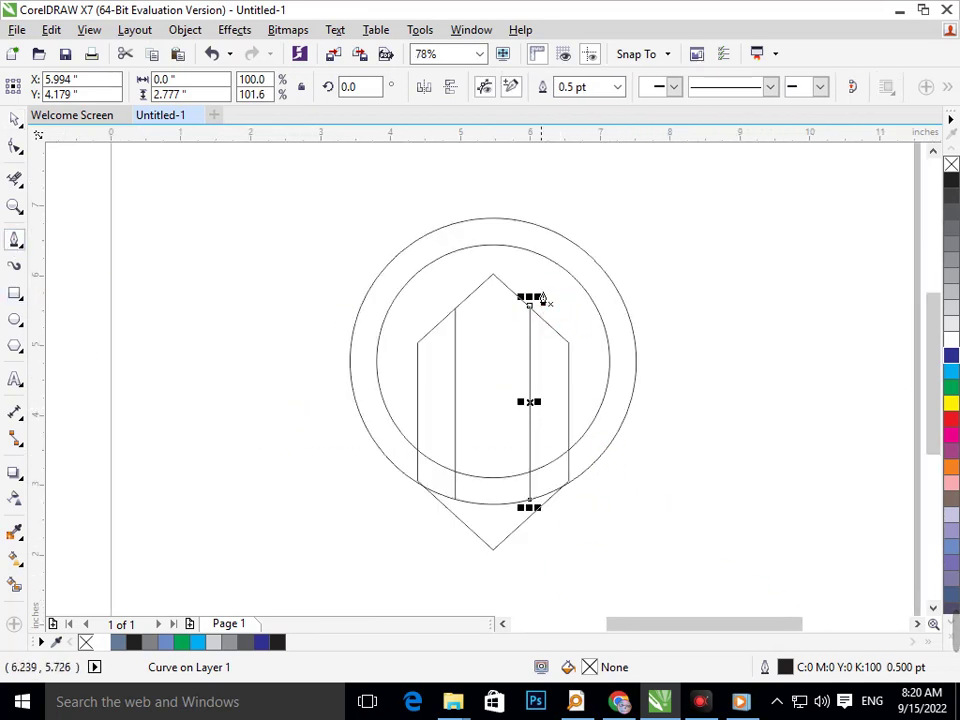
click(494, 275)
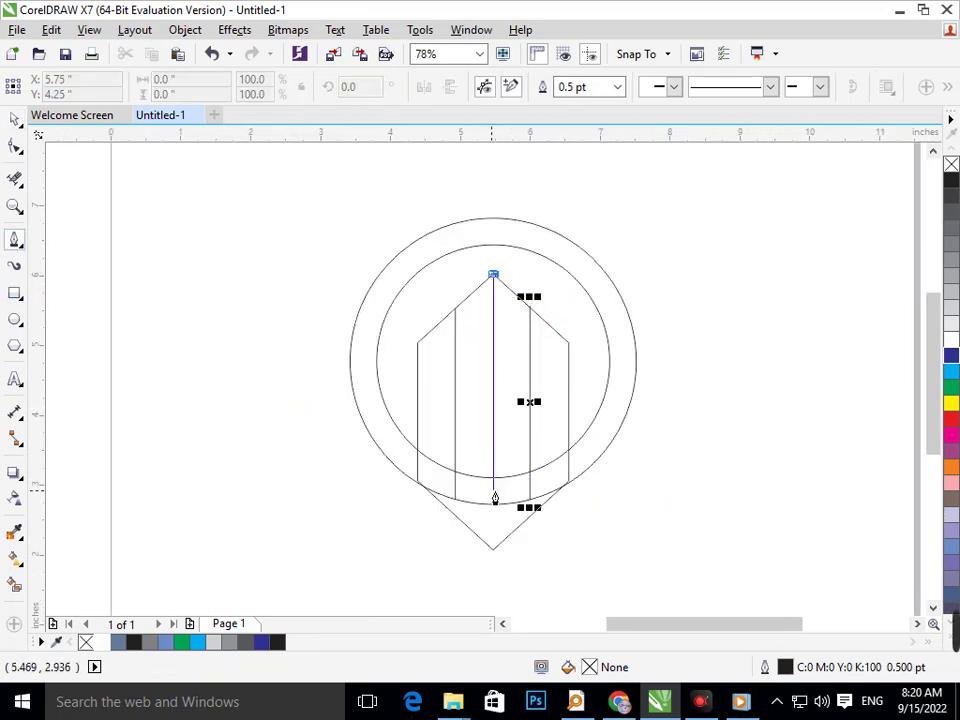
double_click(494, 506)
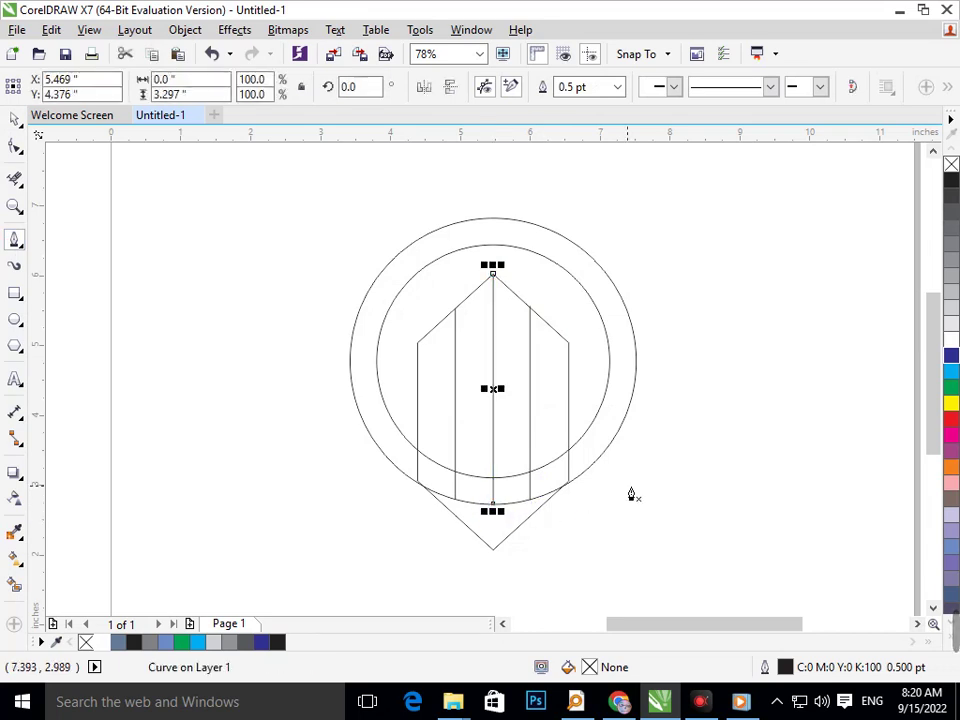
click(618, 88)
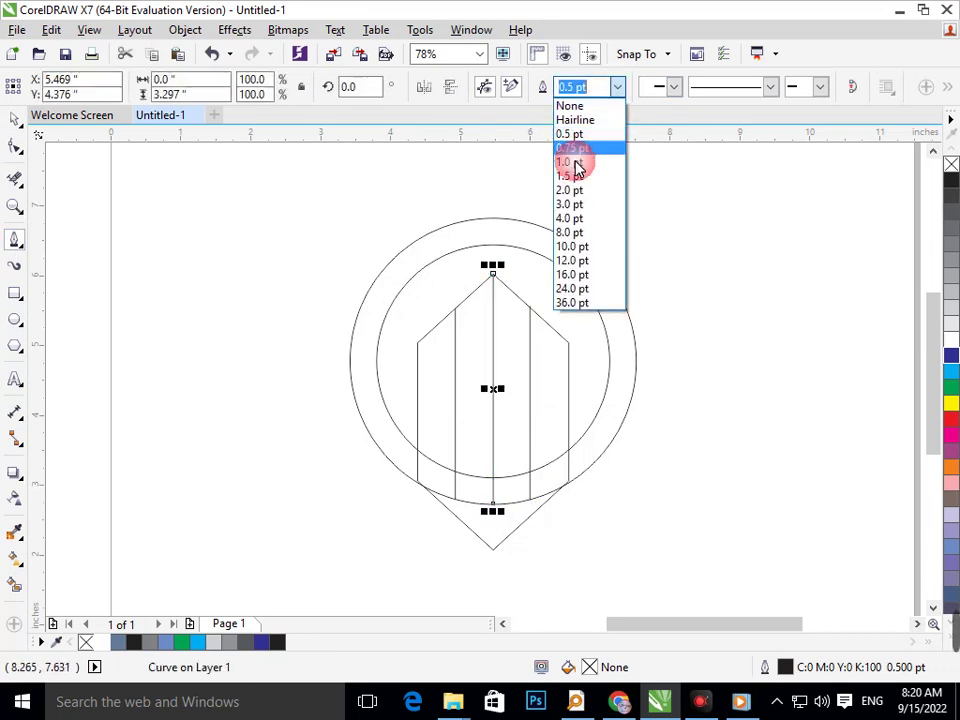
click(574, 285)
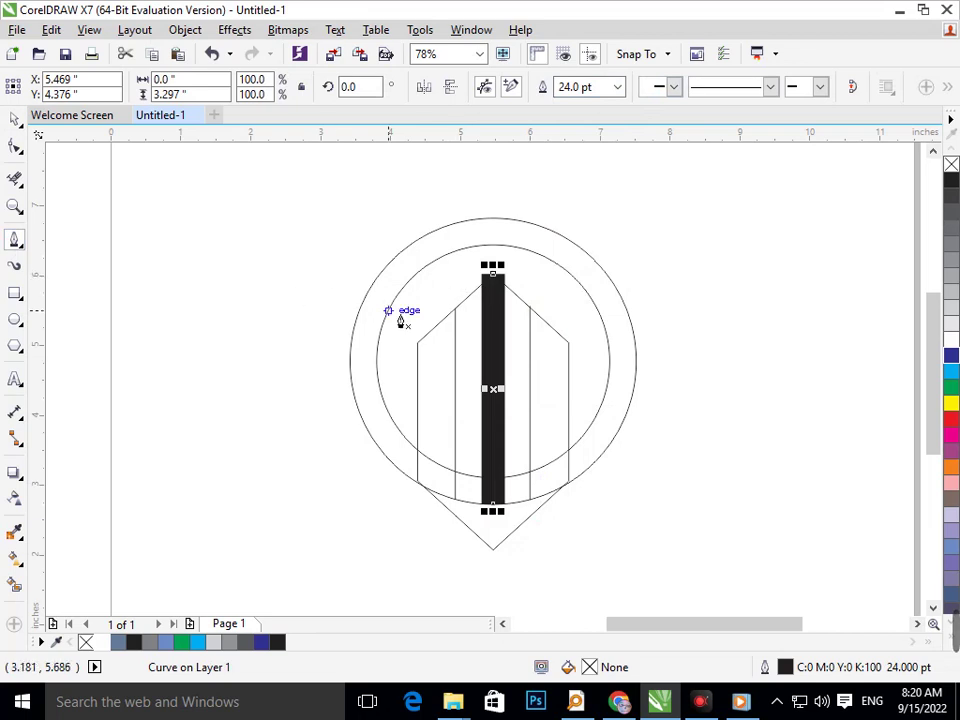
- Convert the 24 pt line to an object with no fill and a thin outline
click(185, 29)
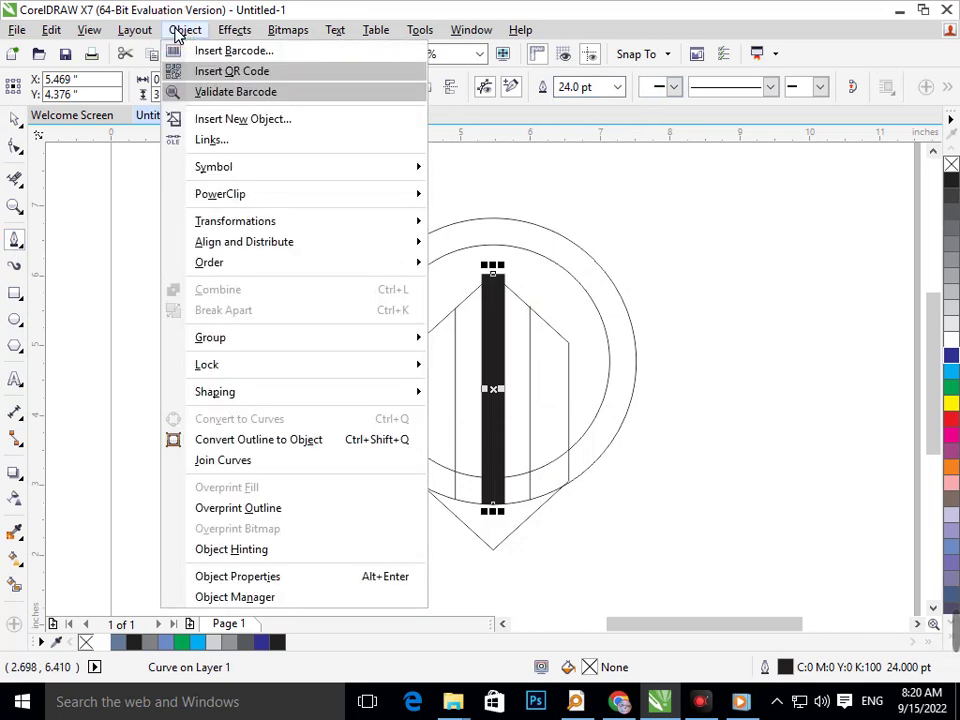
click(270, 441)
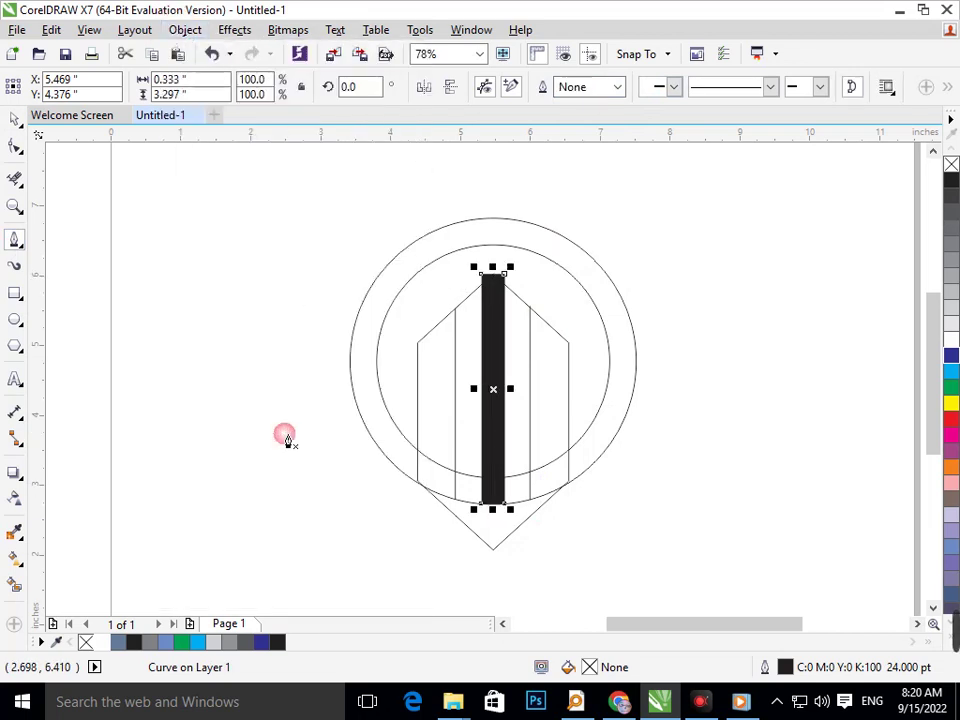
click(951, 164)
right_click(951, 180)
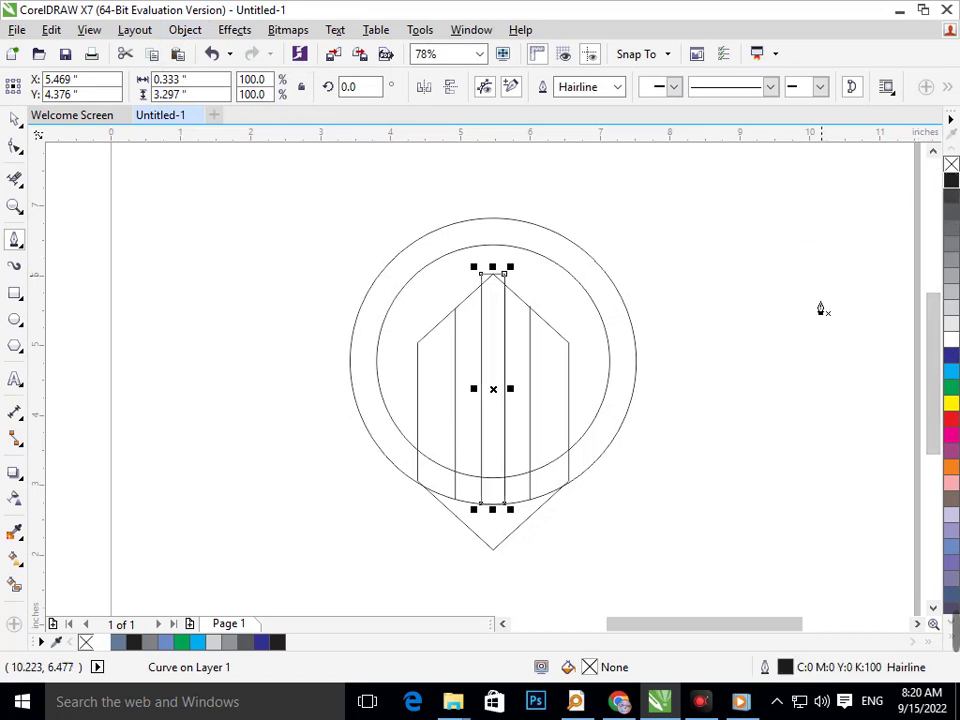
click(827, 408)
key(Escape)
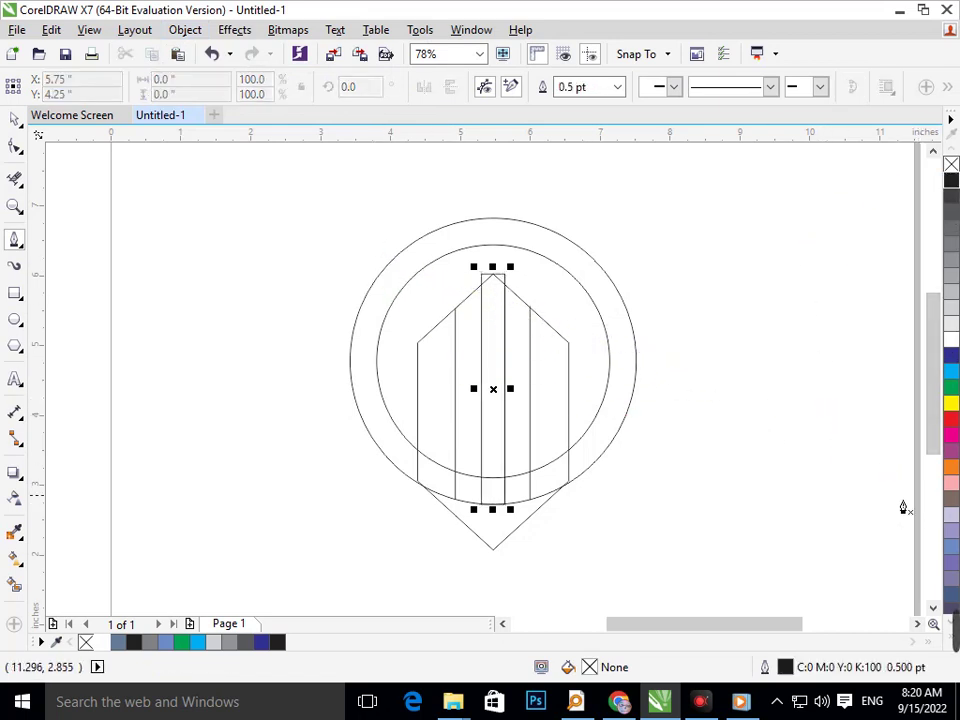
drag(318, 187, 688, 600)
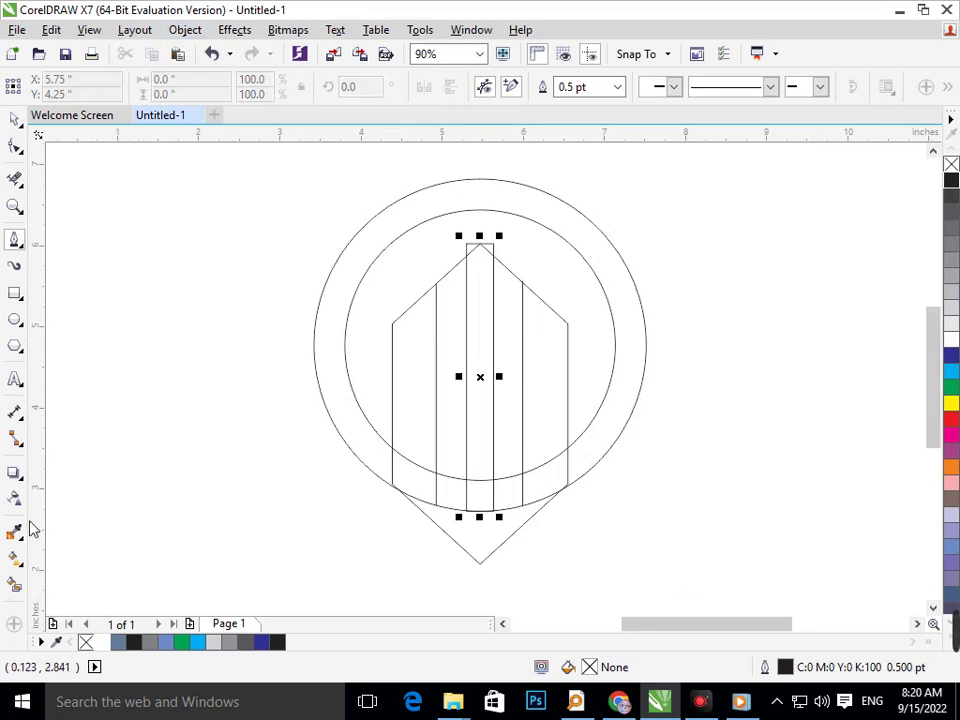
- Smart-fill the ring and the right-hand column with dark blue
click(15, 587)
click(365, 455)
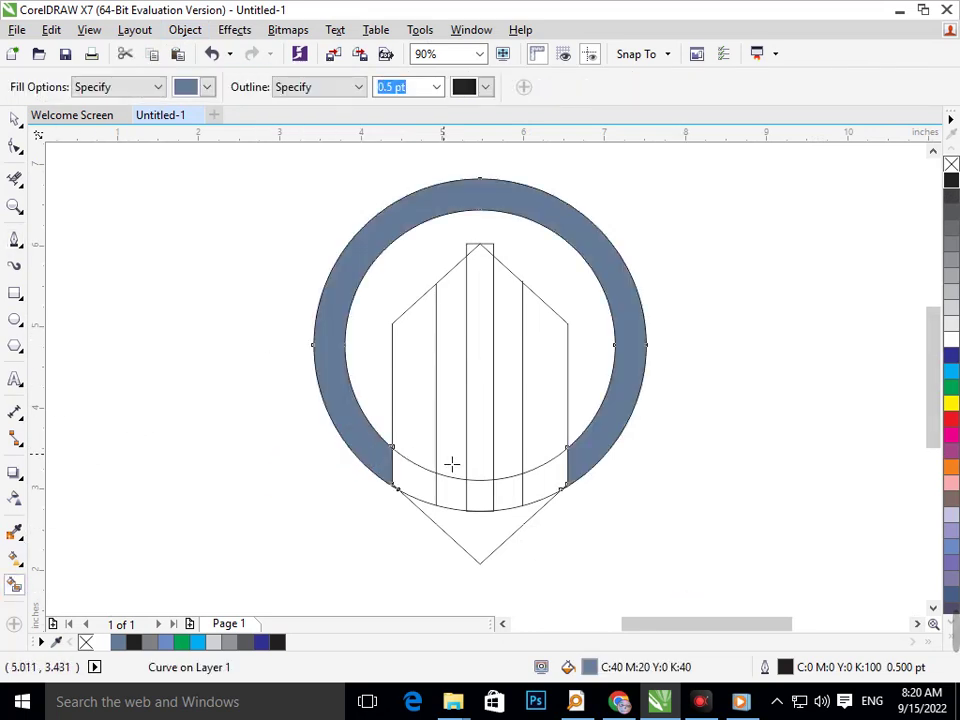
click(951, 358)
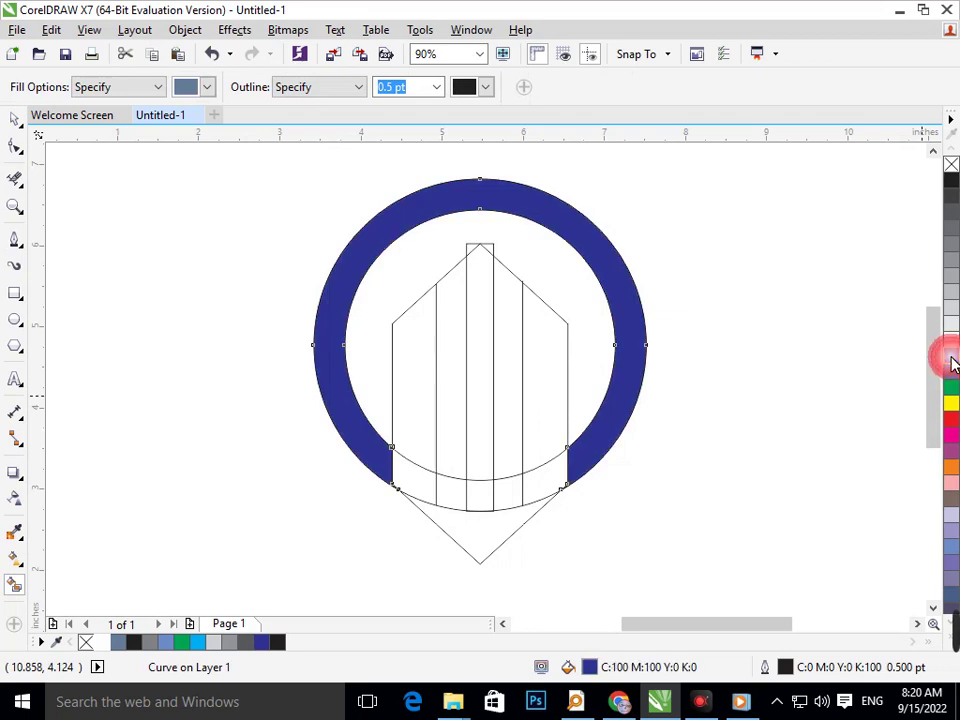
click(560, 450)
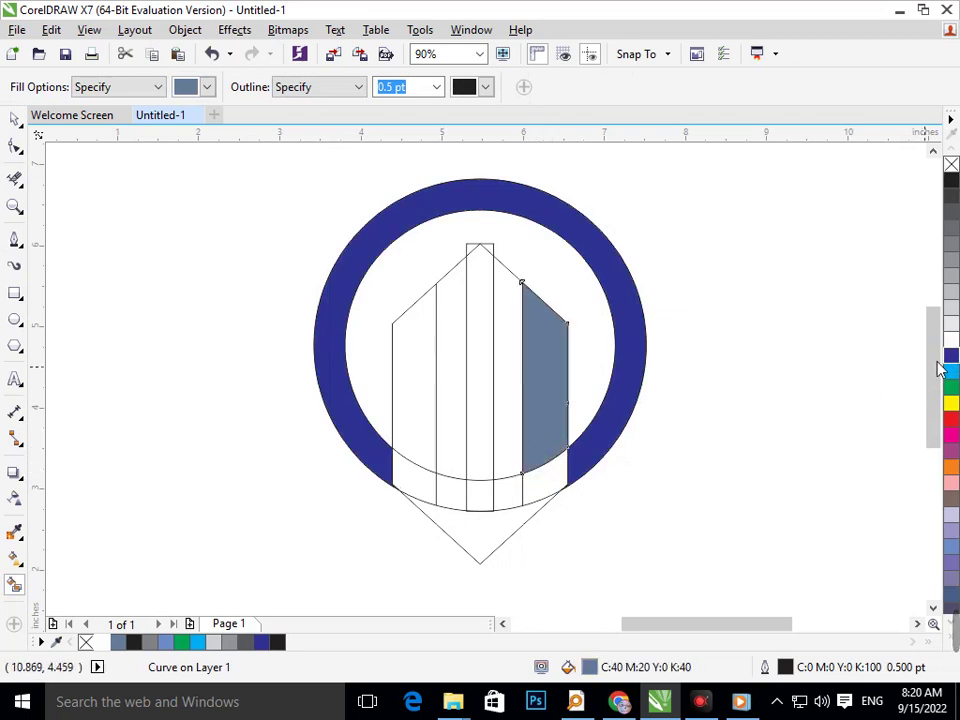
click(950, 357)
- Fill the left column, tall centre column and lower pieces dark blue, then deselect
click(193, 87)
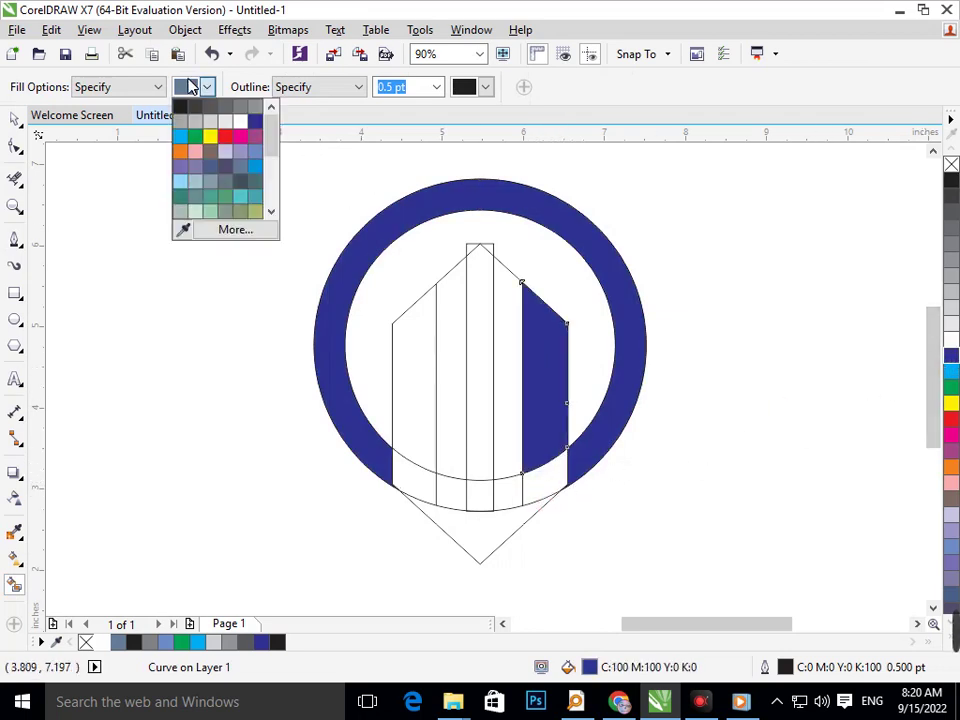
click(256, 124)
click(429, 433)
click(416, 499)
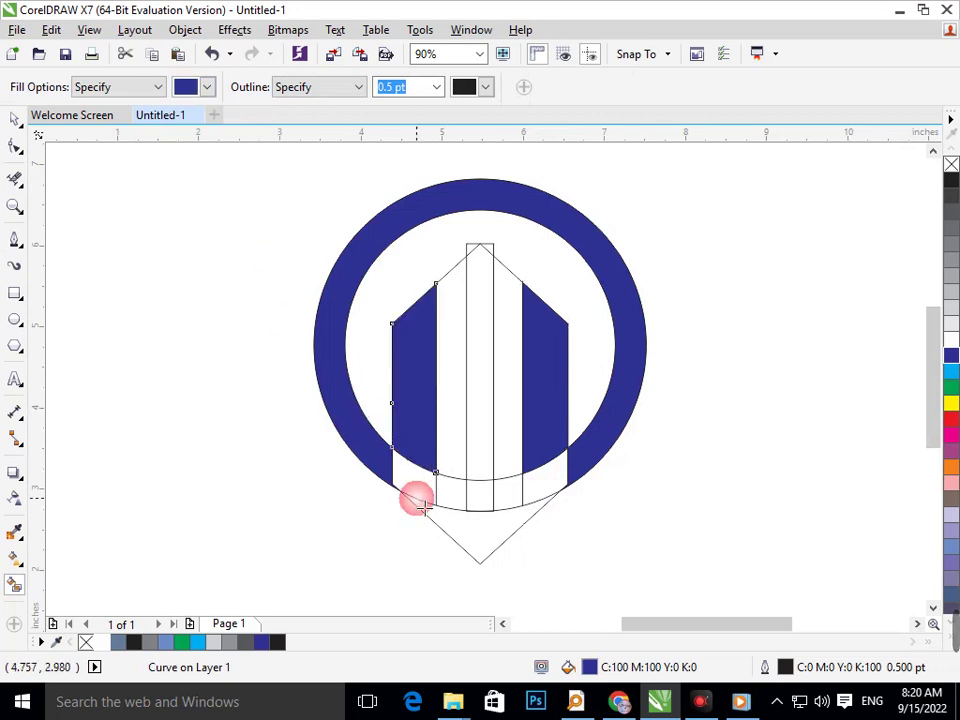
click(480, 495)
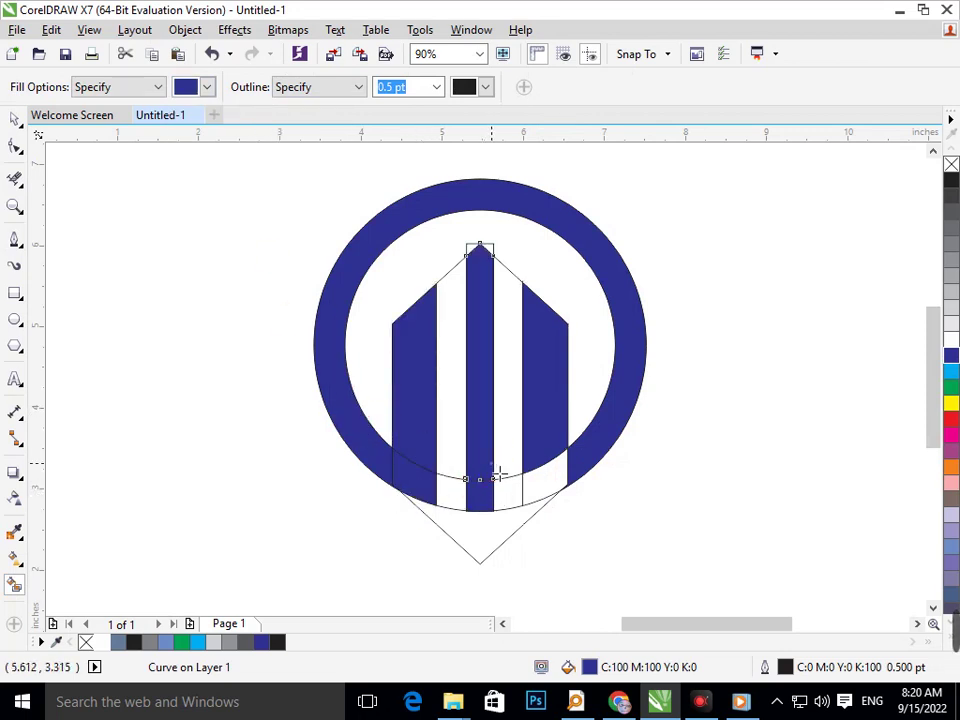
click(486, 305)
click(540, 488)
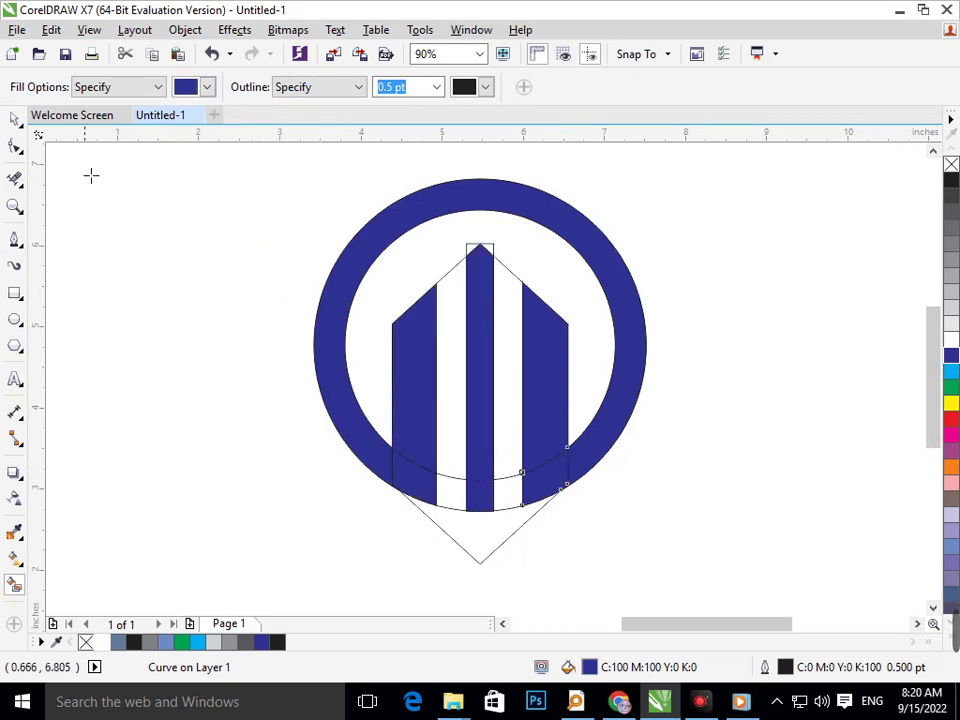
click(14, 119)
click(80, 210)
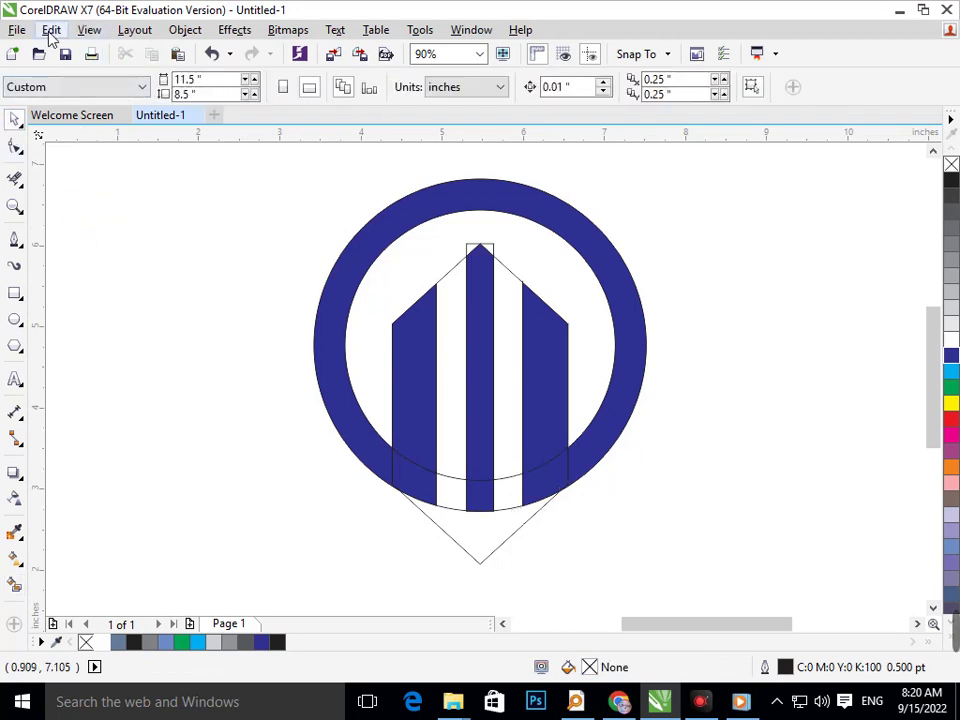
drag(250, 165, 705, 579)
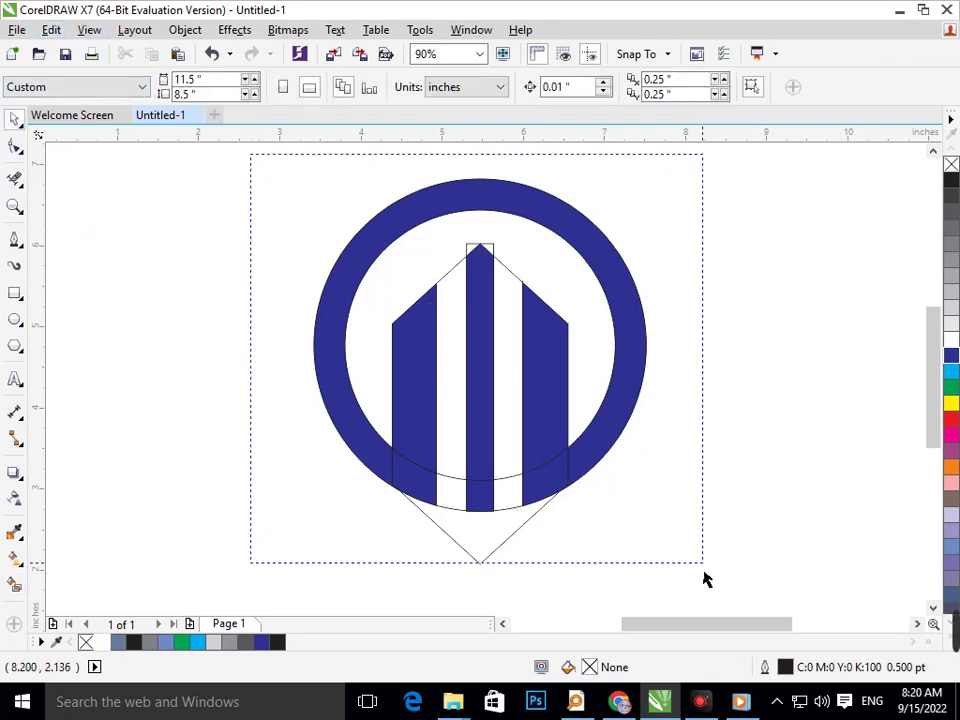
click(50, 31)
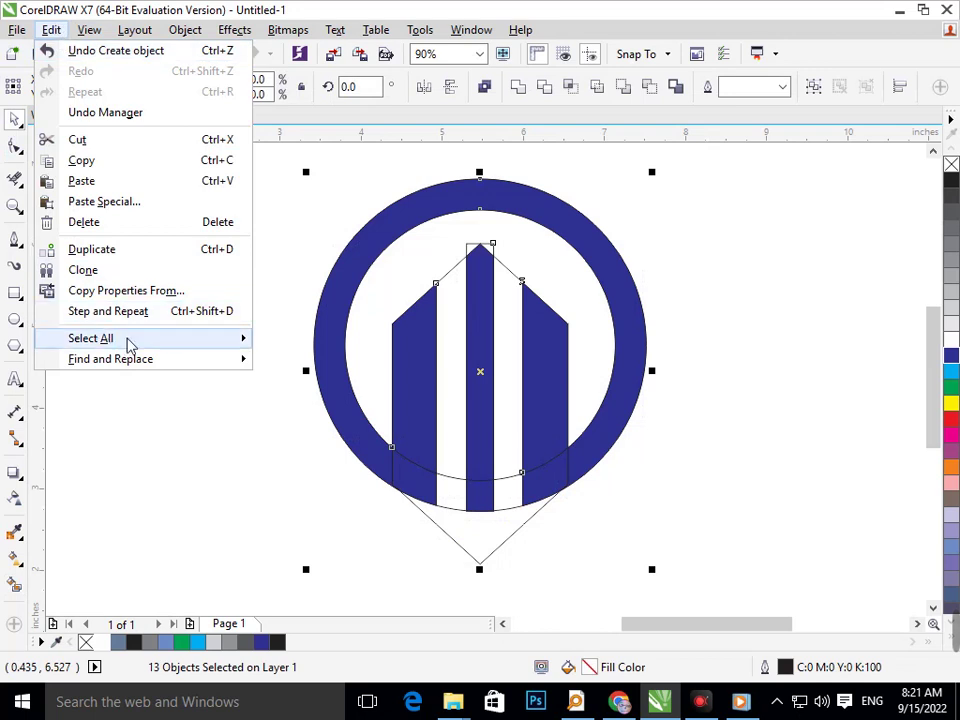
mouse_move(110, 359)
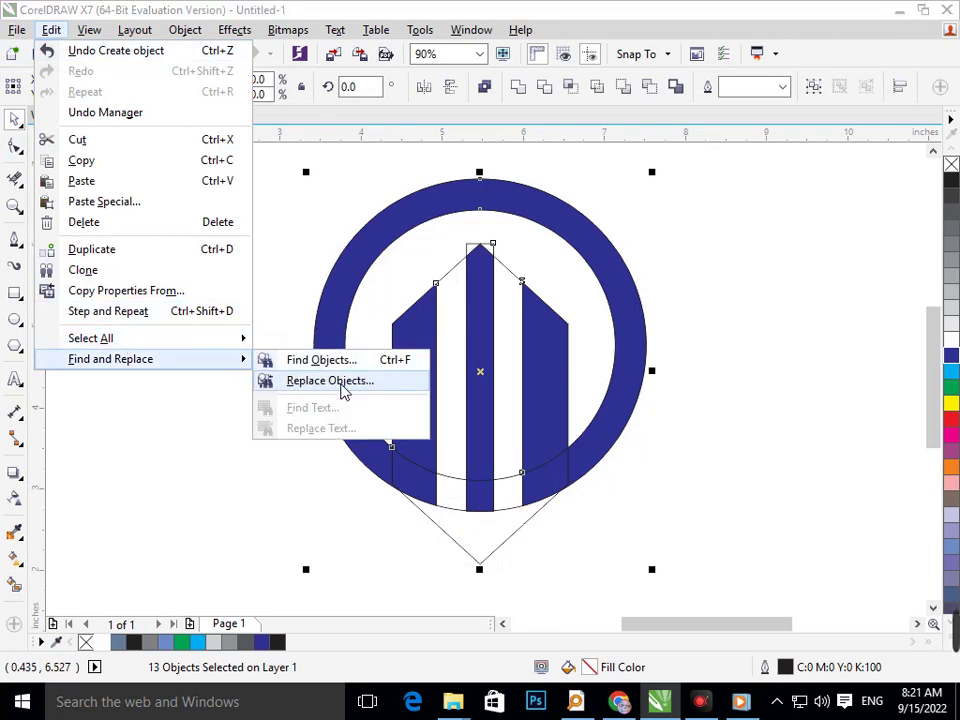
click(349, 388)
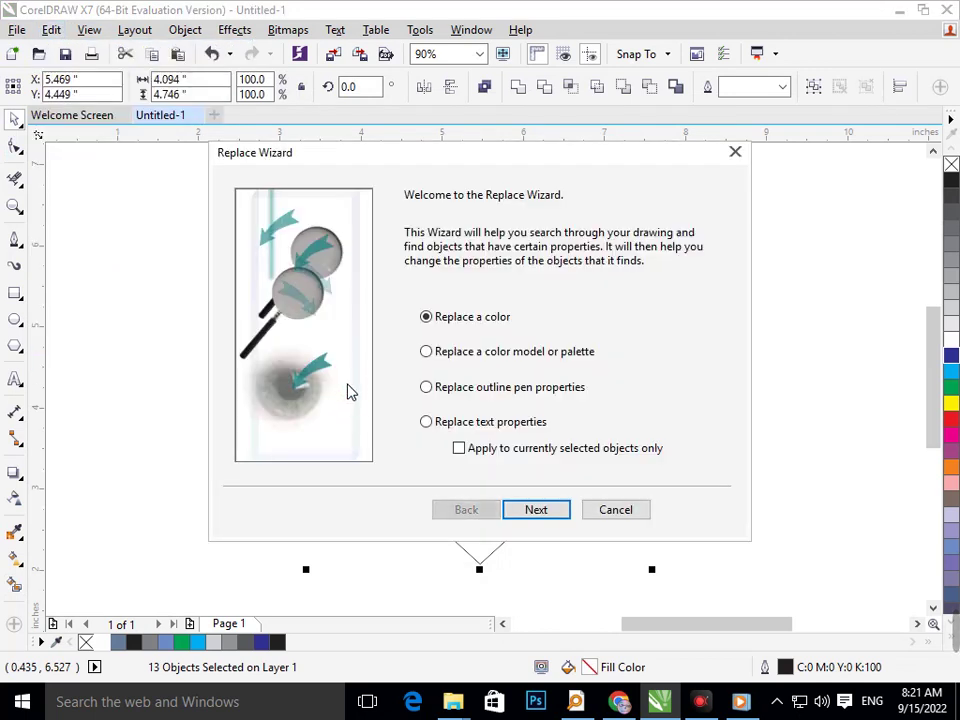
click(530, 510)
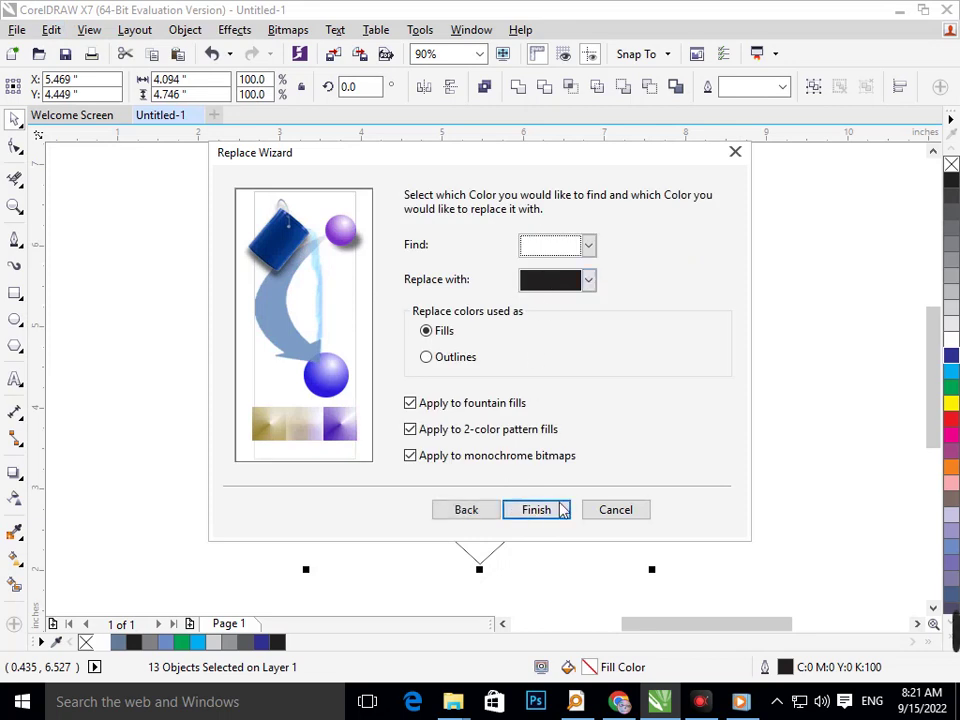
click(615, 510)
click(51, 29)
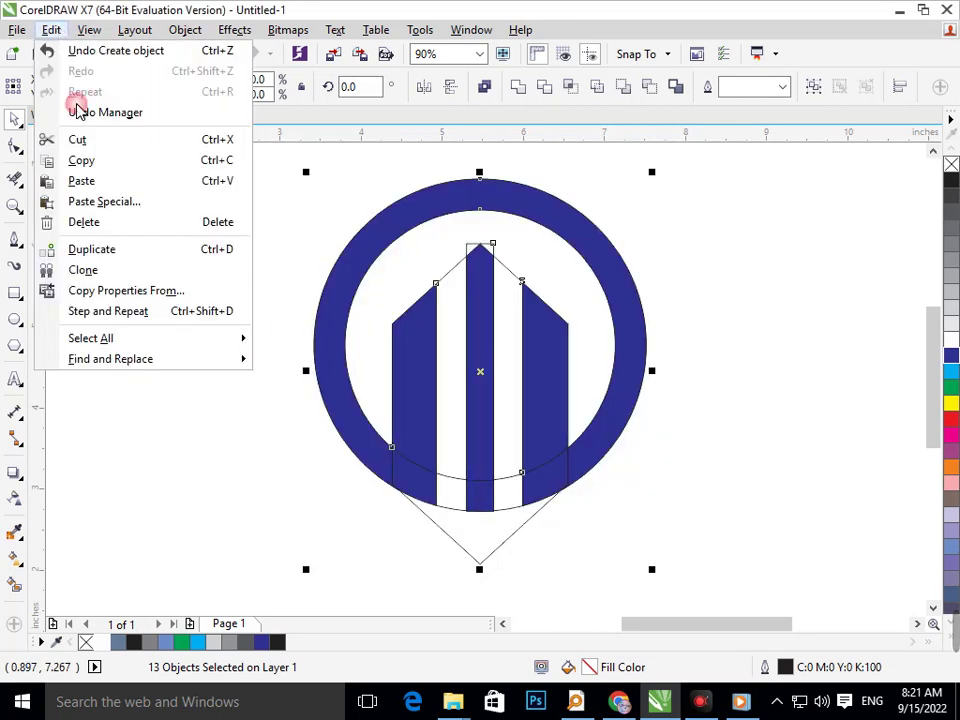
mouse_move(111, 359)
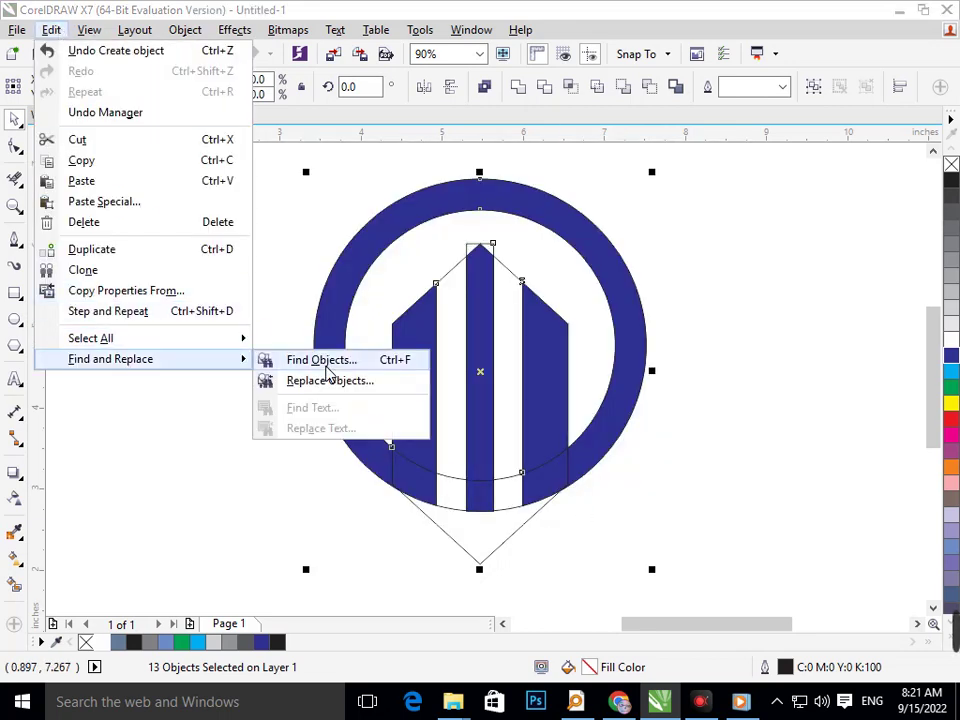
- Start a Find Objects search by fill type, choosing Uniform Color fills
click(327, 362)
click(533, 515)
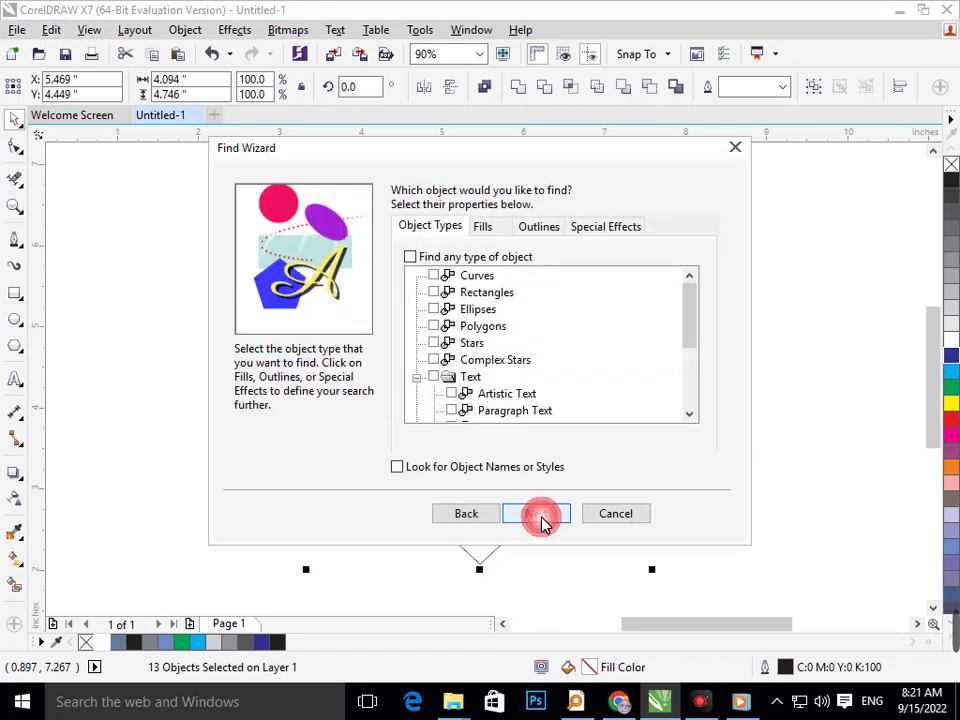
click(480, 228)
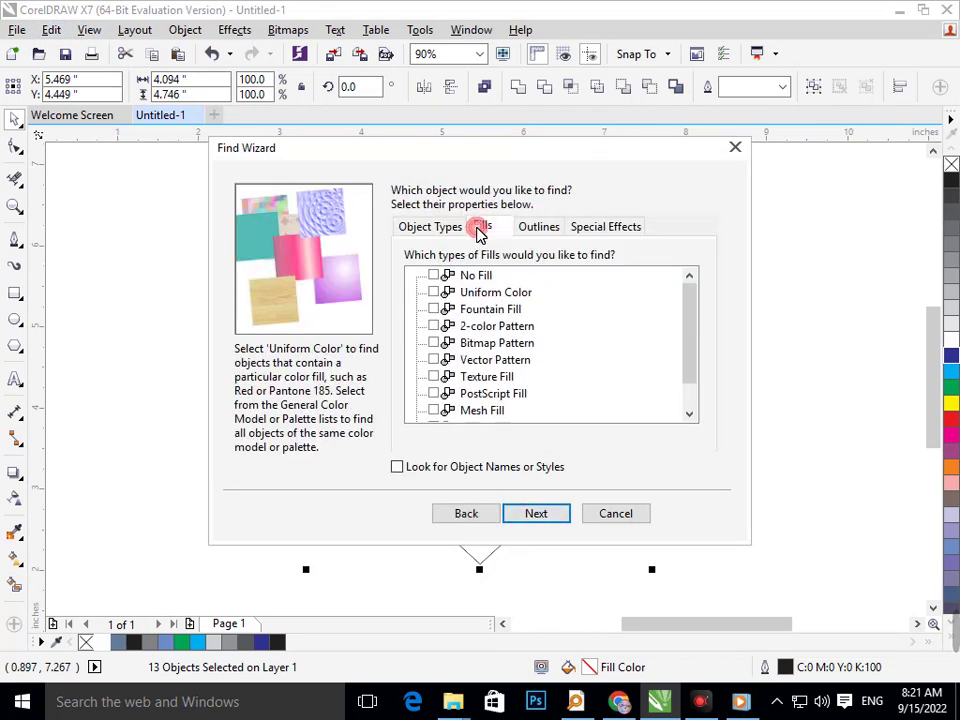
click(540, 514)
drag(405, 155, 793, 77)
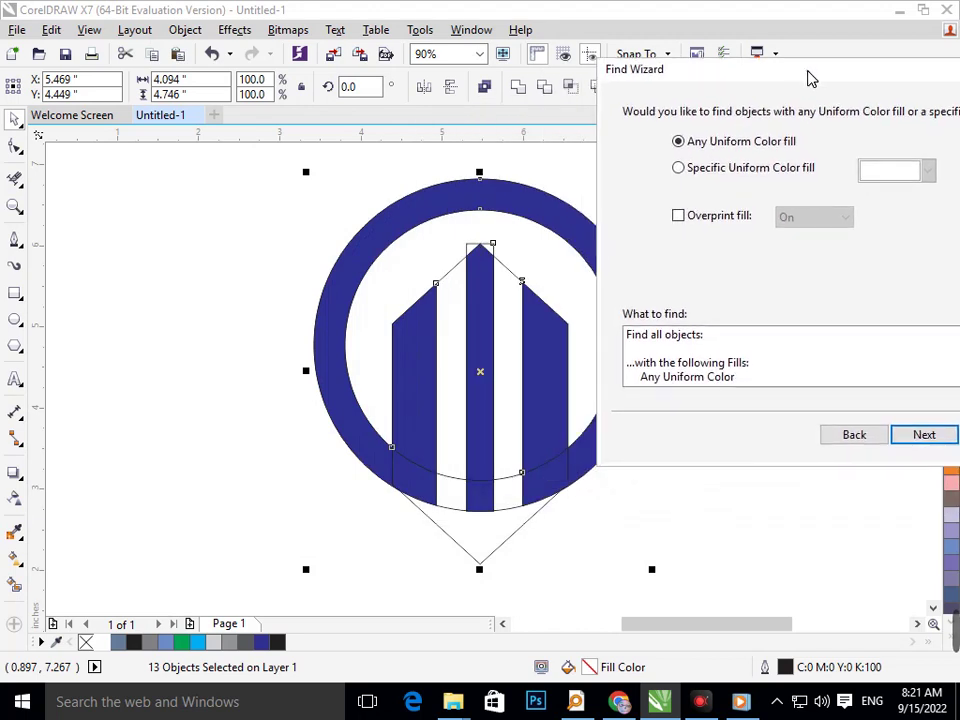
- Search for the bar's sampled navy fill C:100 M:100 Y:0 K:0 and select all matches
click(757, 170)
click(895, 171)
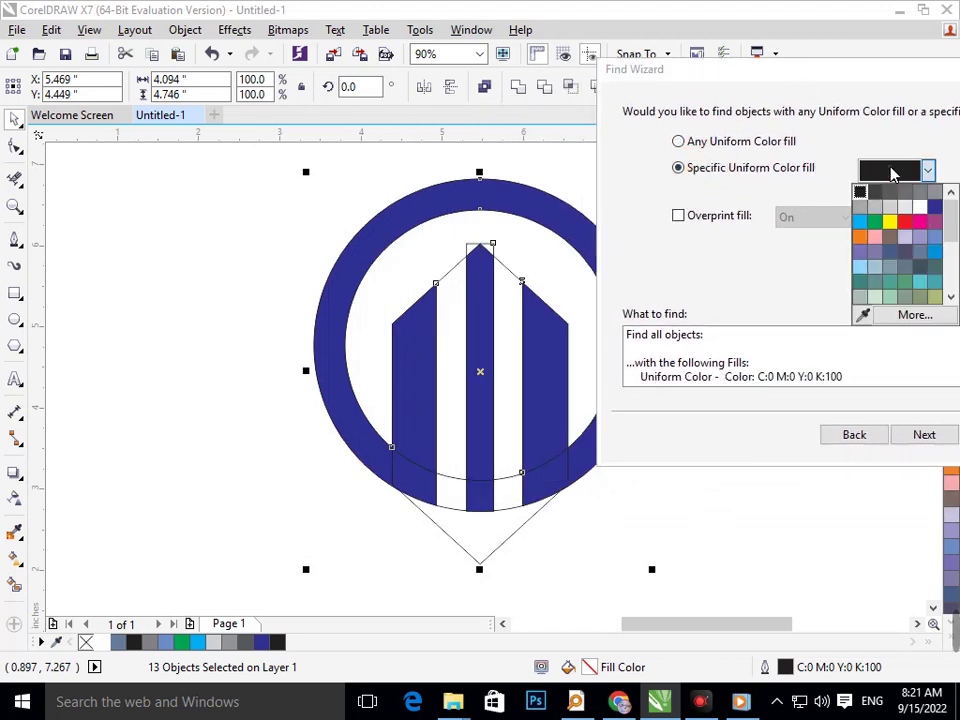
click(867, 313)
click(484, 410)
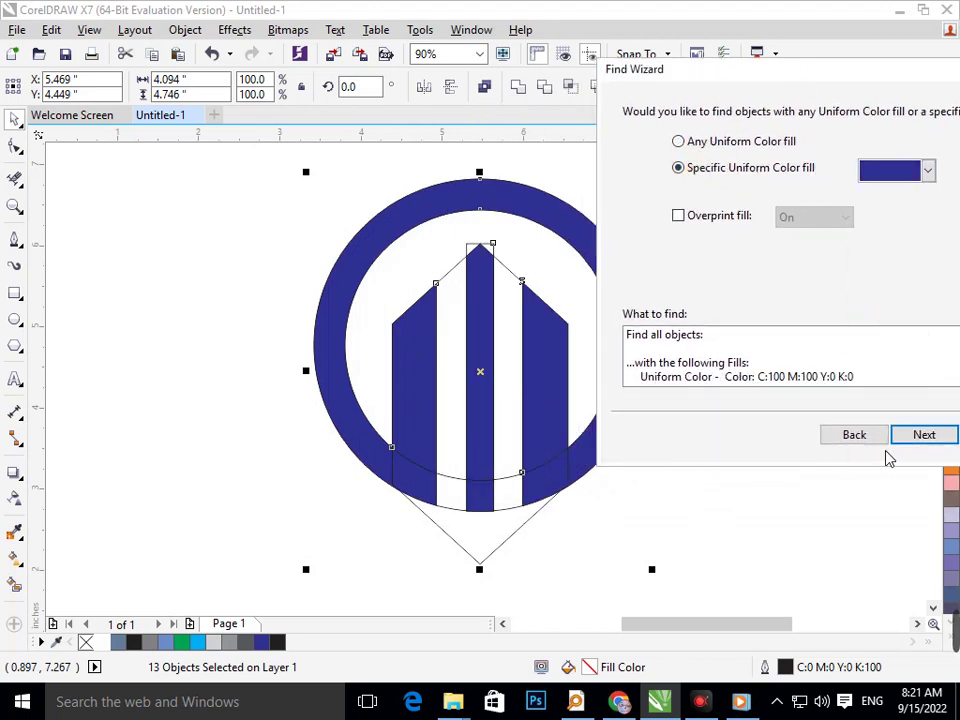
click(924, 434)
click(920, 440)
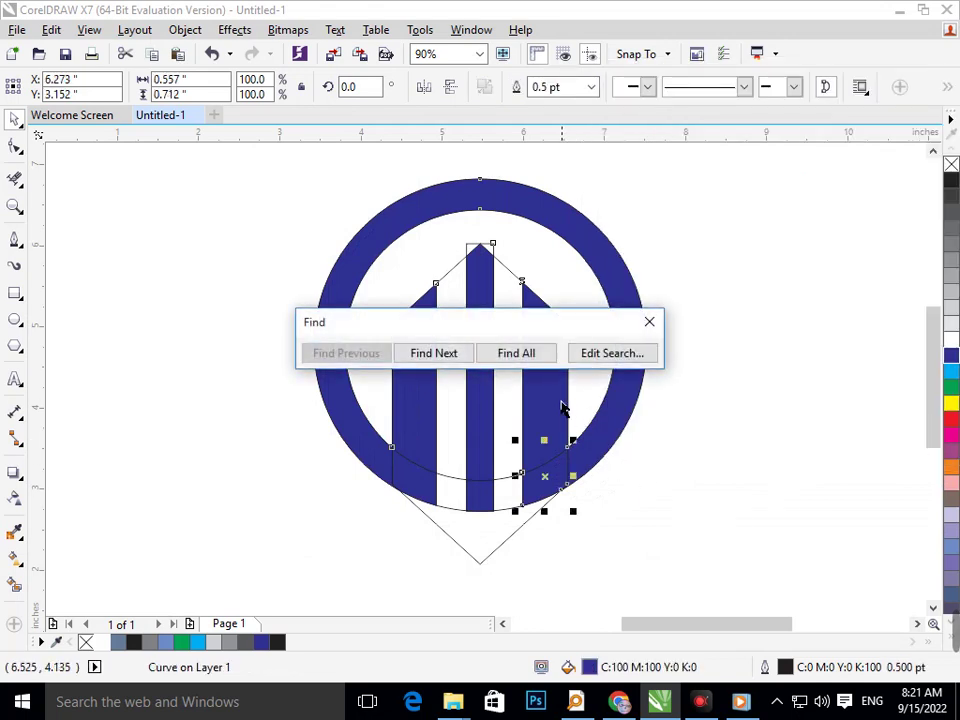
click(531, 360)
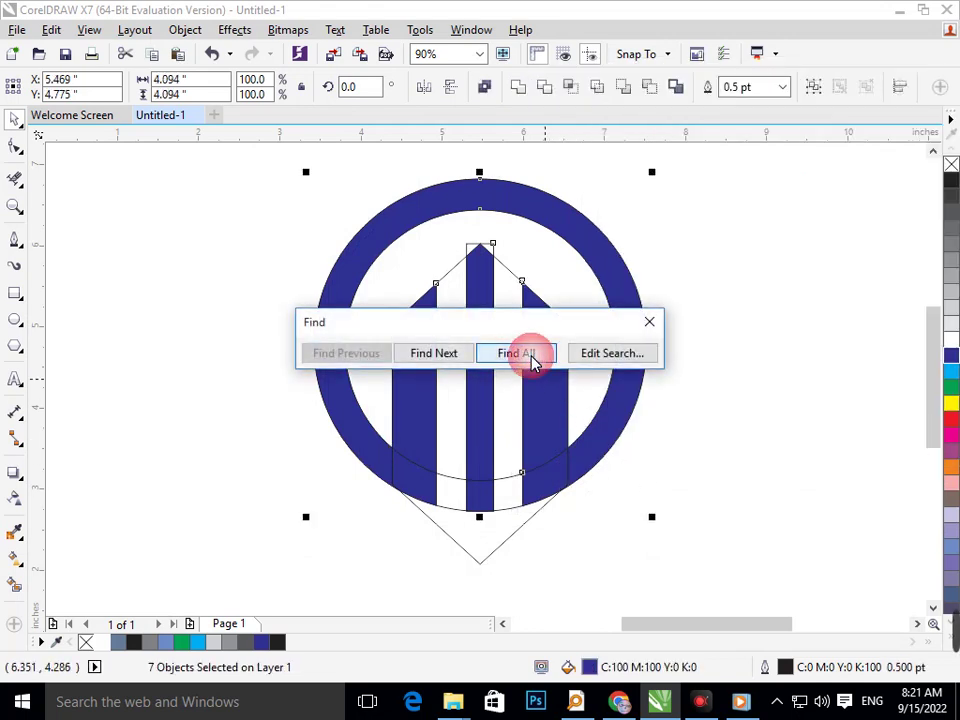
click(650, 324)
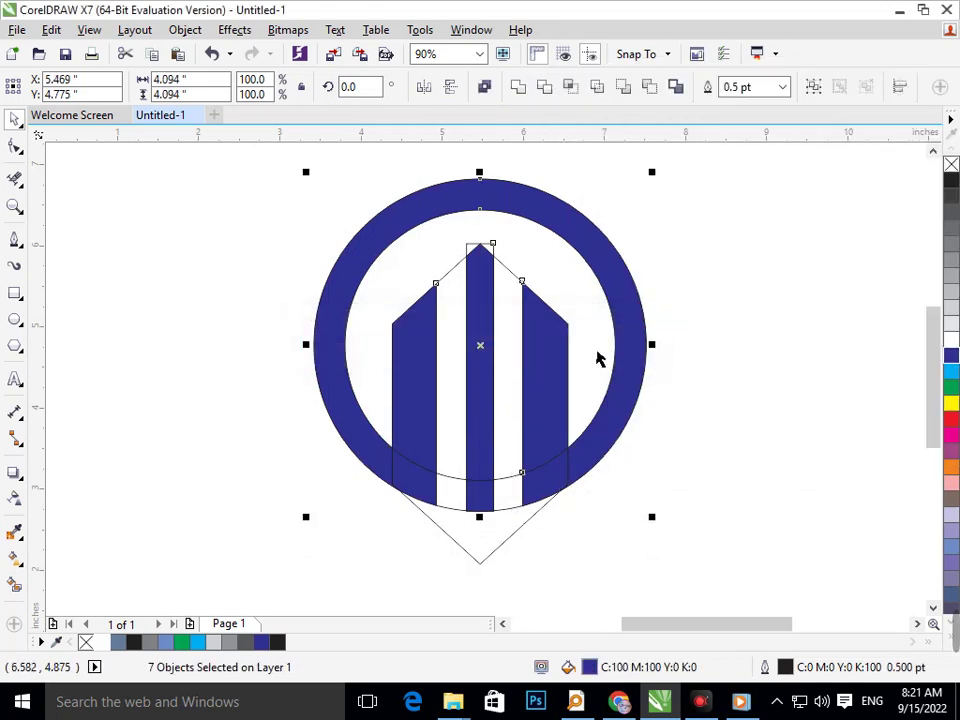
- Move the navy pieces aside and delete the leftover outline-only shapes
drag(643, 360, 270, 367)
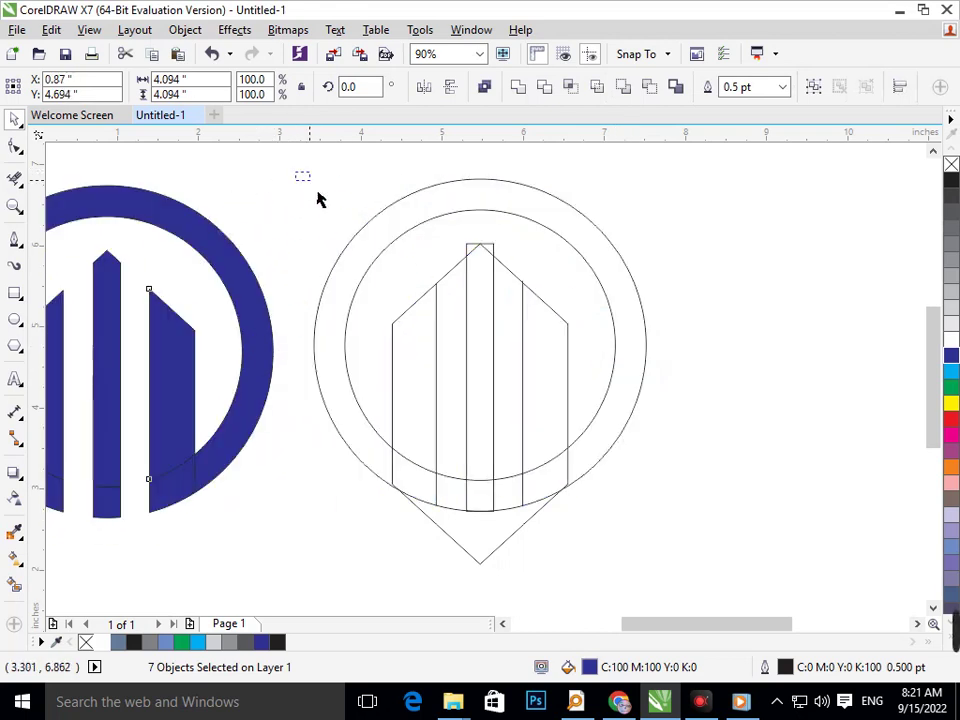
drag(317, 199, 688, 588)
key(Delete)
- Move the navy pieces back into place and weld them into one shape
drag(241, 439, 544, 432)
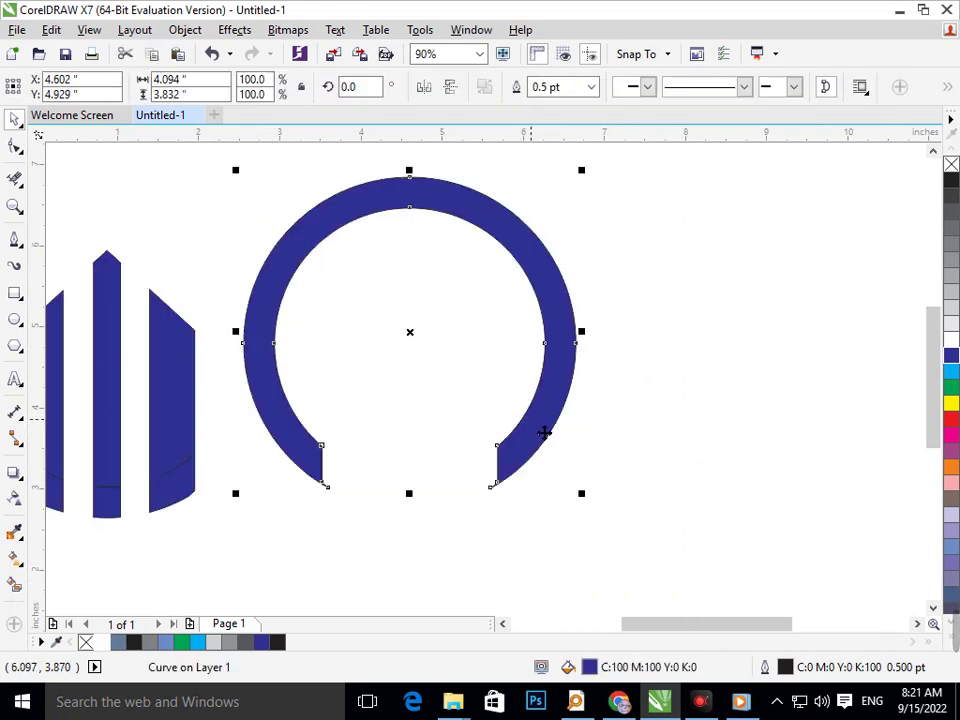
key(ctrl+z)
scroll(418, 396, down, 1)
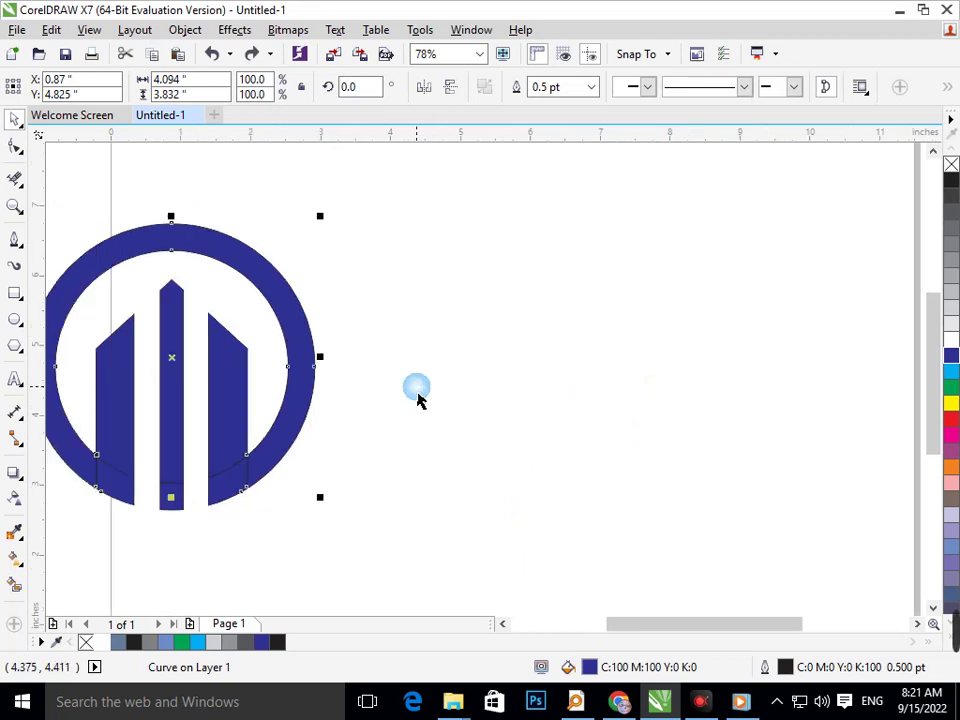
drag(508, 197, 103, 586)
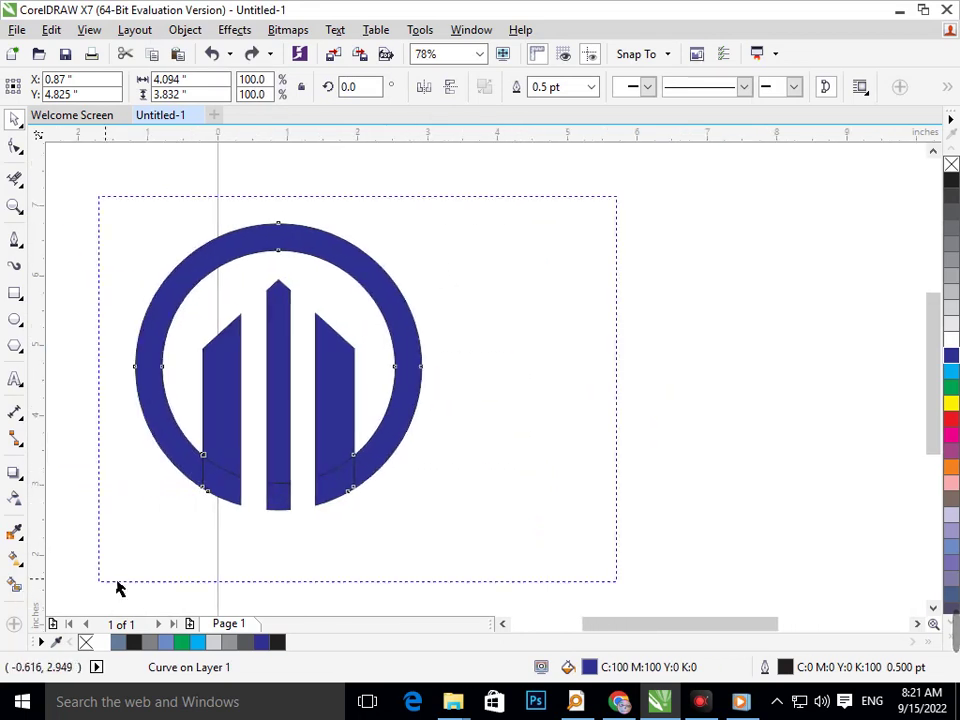
drag(356, 474, 616, 440)
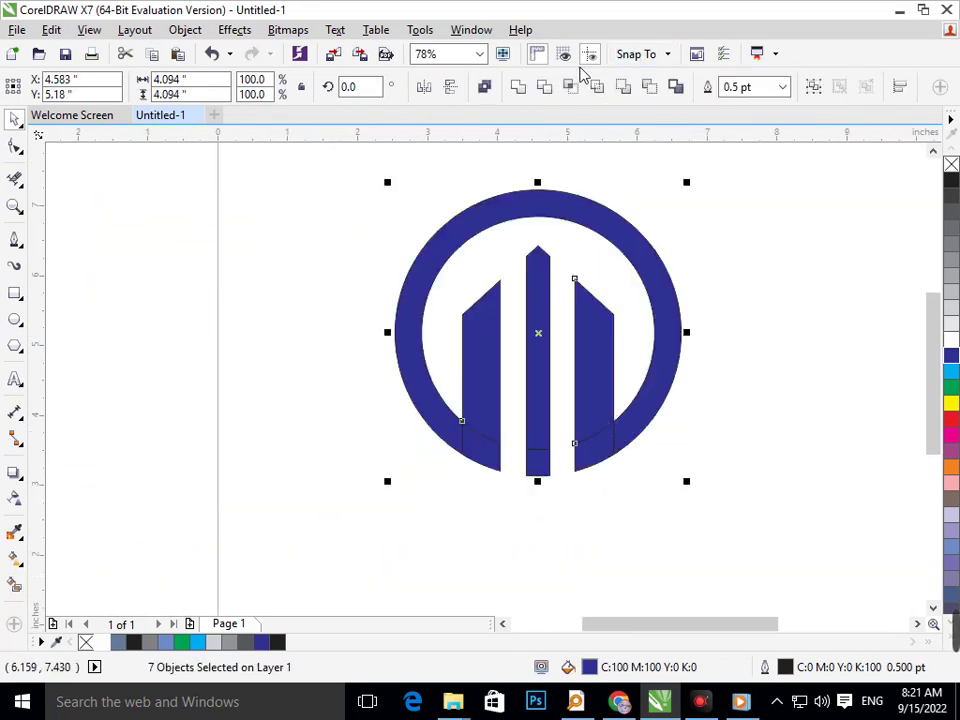
click(519, 88)
click(471, 352)
- Zoom out to the whole page and drag the welded logo to its centre
scroll(641, 443, down, 4)
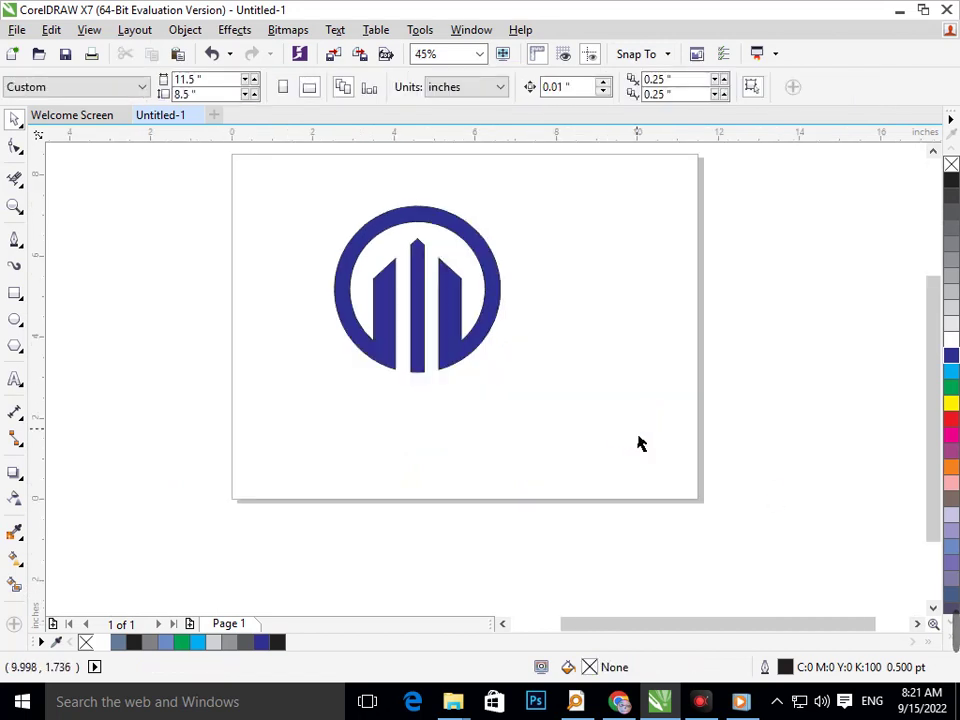
scroll(400, 350, up, 1)
scroll(426, 287, down, 3)
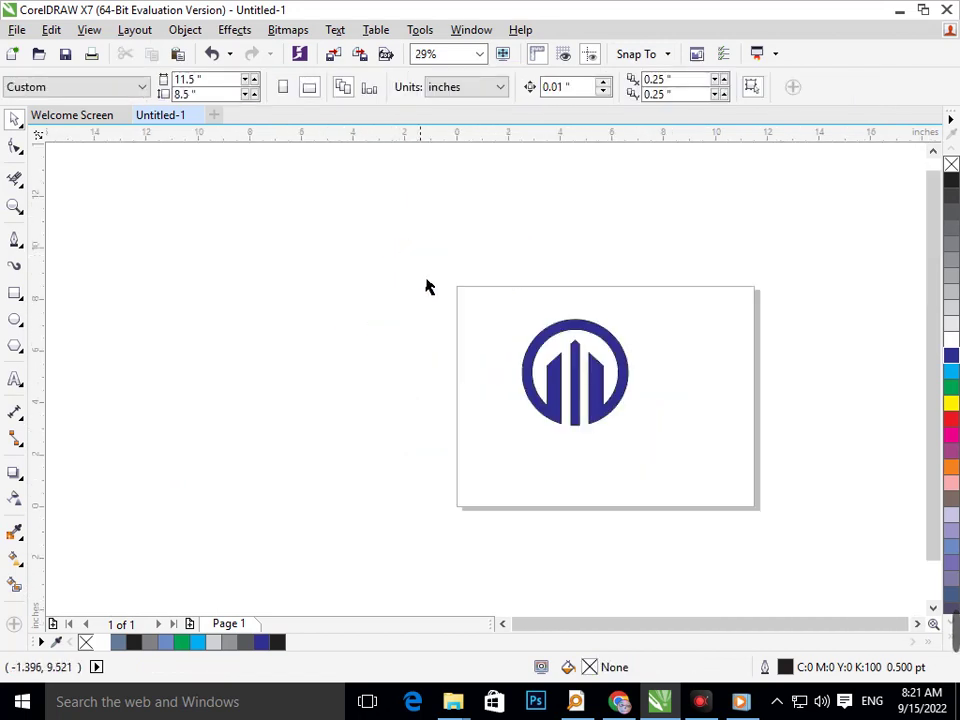
drag(440, 268, 757, 547)
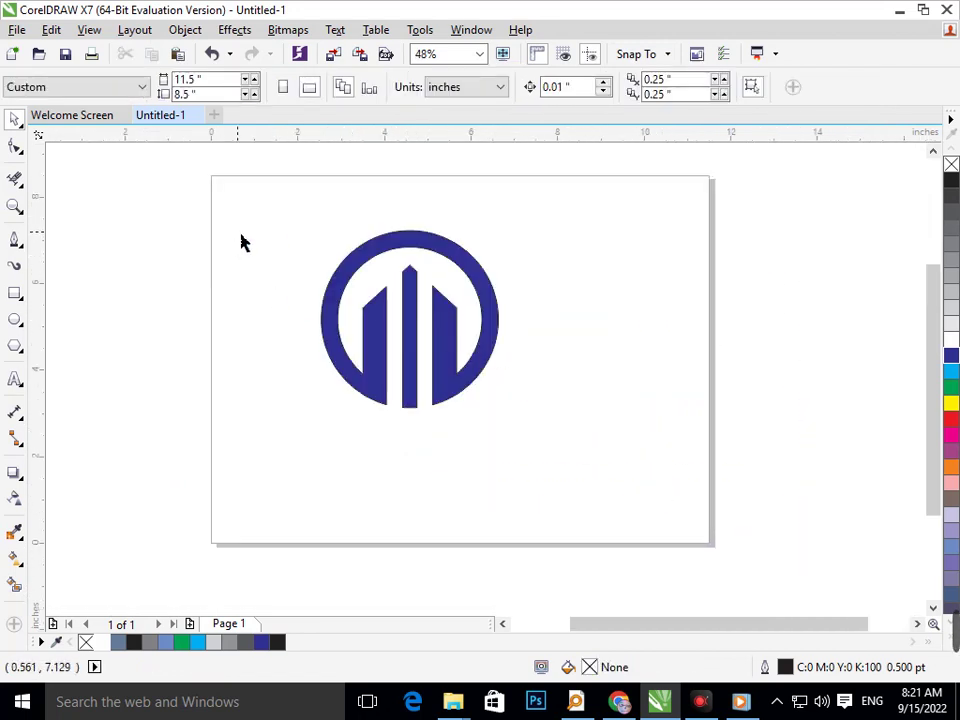
drag(272, 198, 560, 417)
right_click(504, 414)
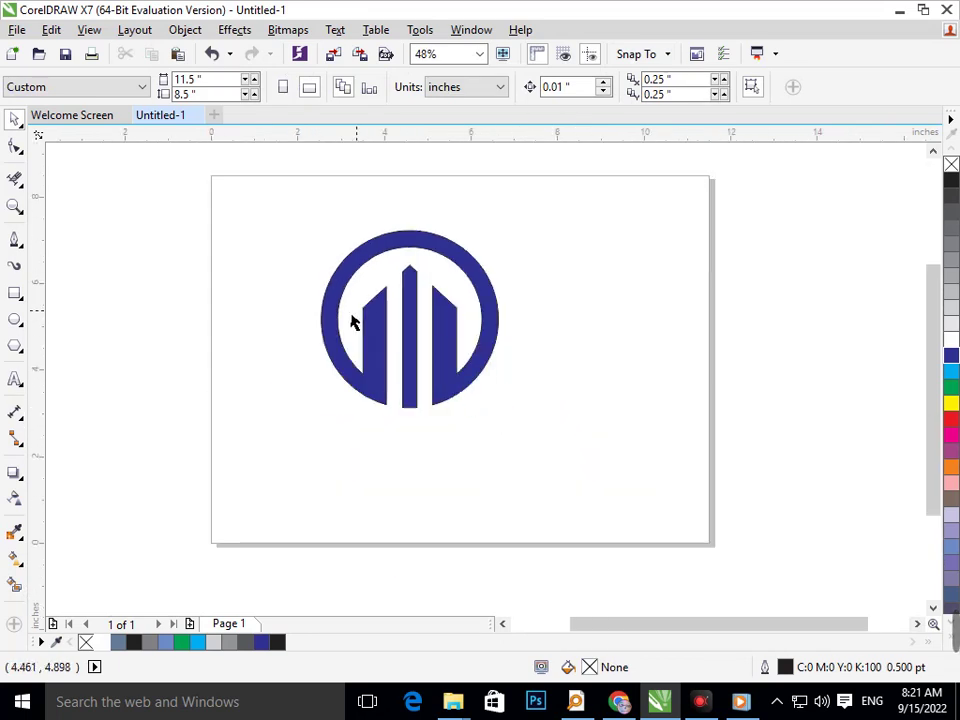
drag(467, 381, 520, 414)
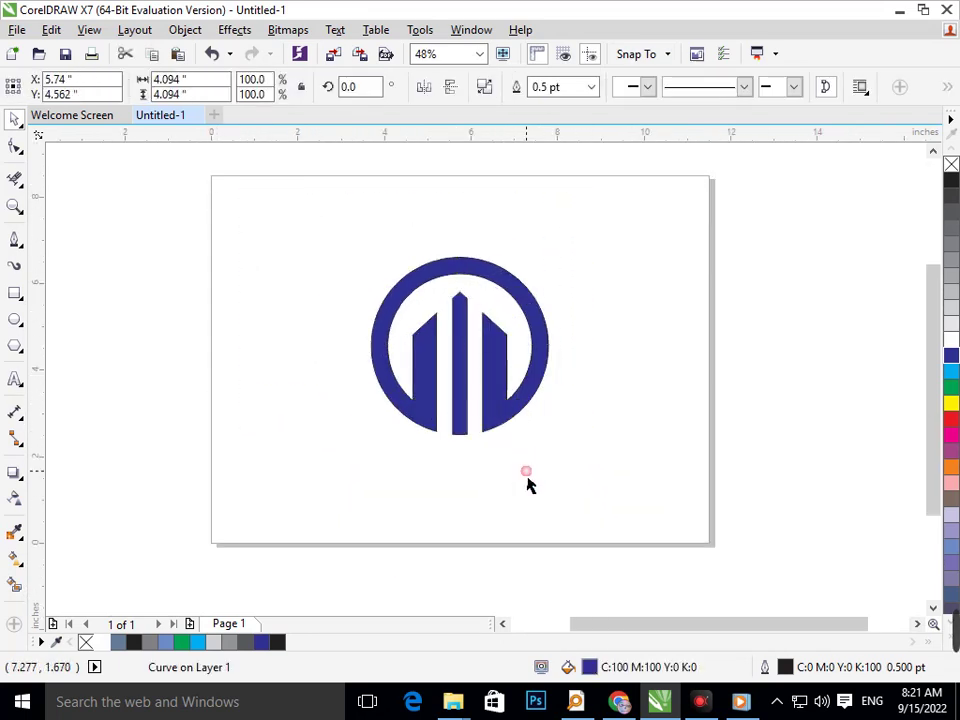